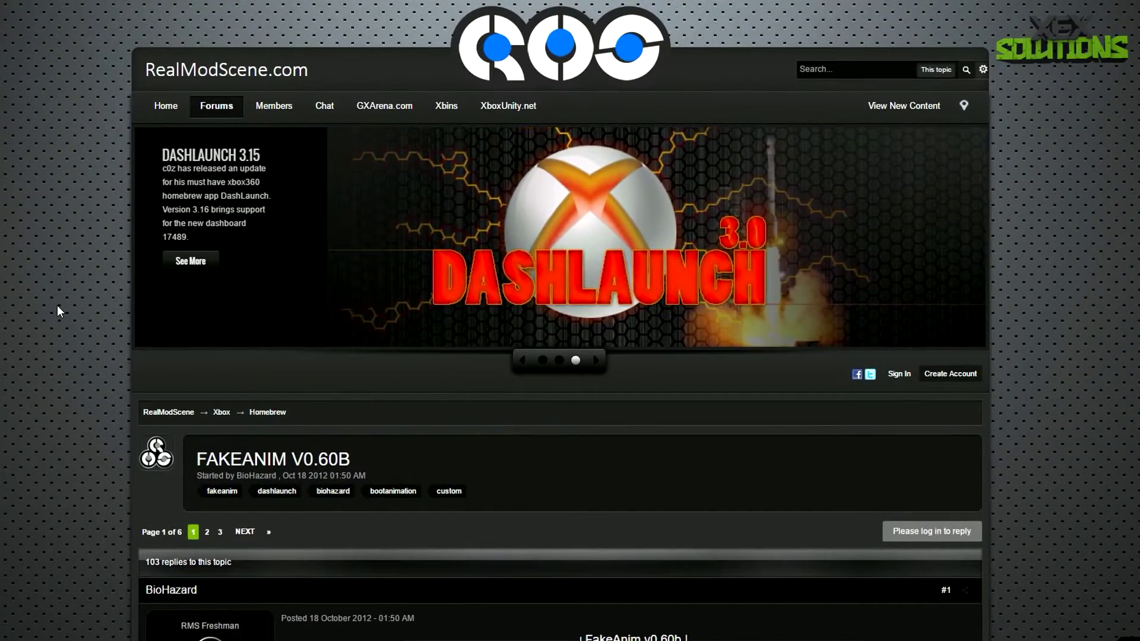
# Read past Installation, Calibration Notes and the NFO down to the FakeAnim_v0.60b.rar attachment
pyautogui.scroll(-5, 58, 311)
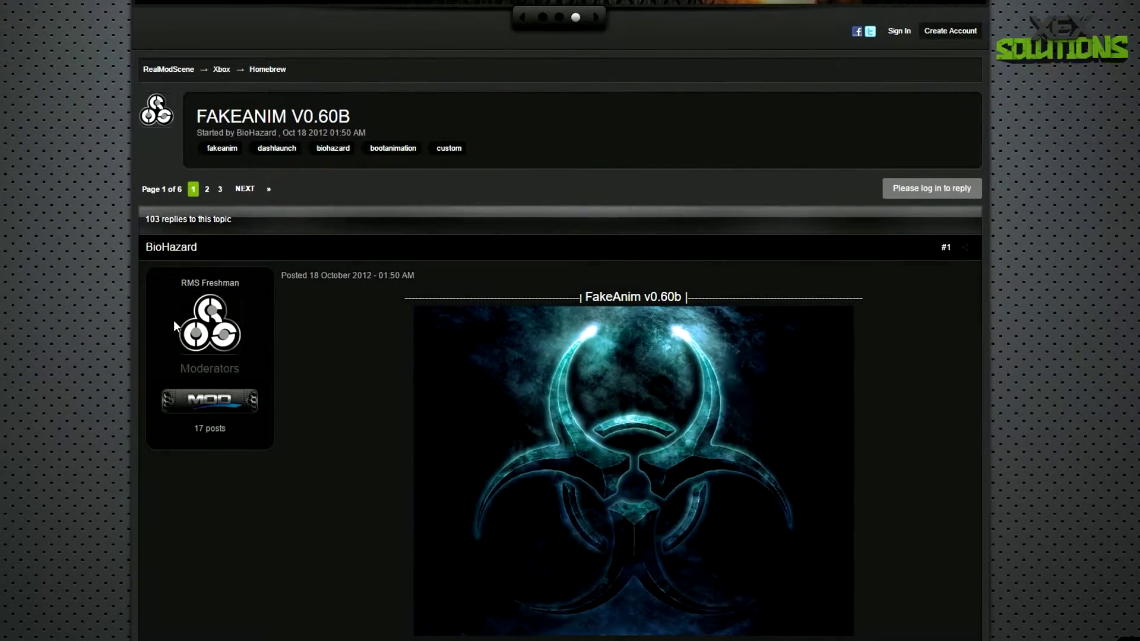
pyautogui.scroll(-2, 298, 337)
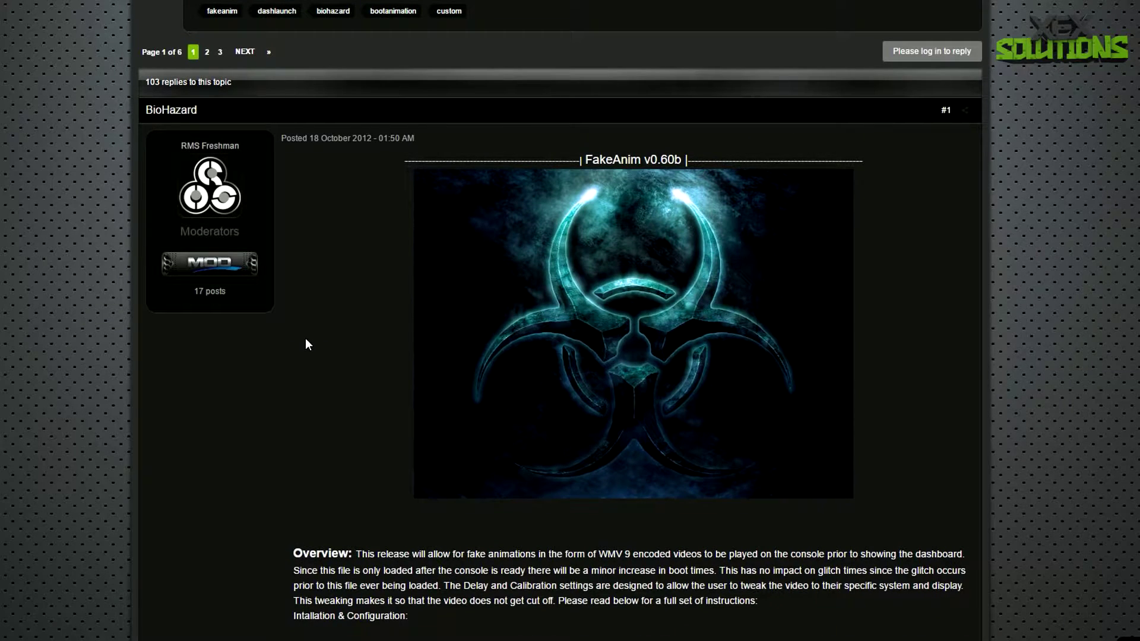
pyautogui.scroll(-4, 307, 340)
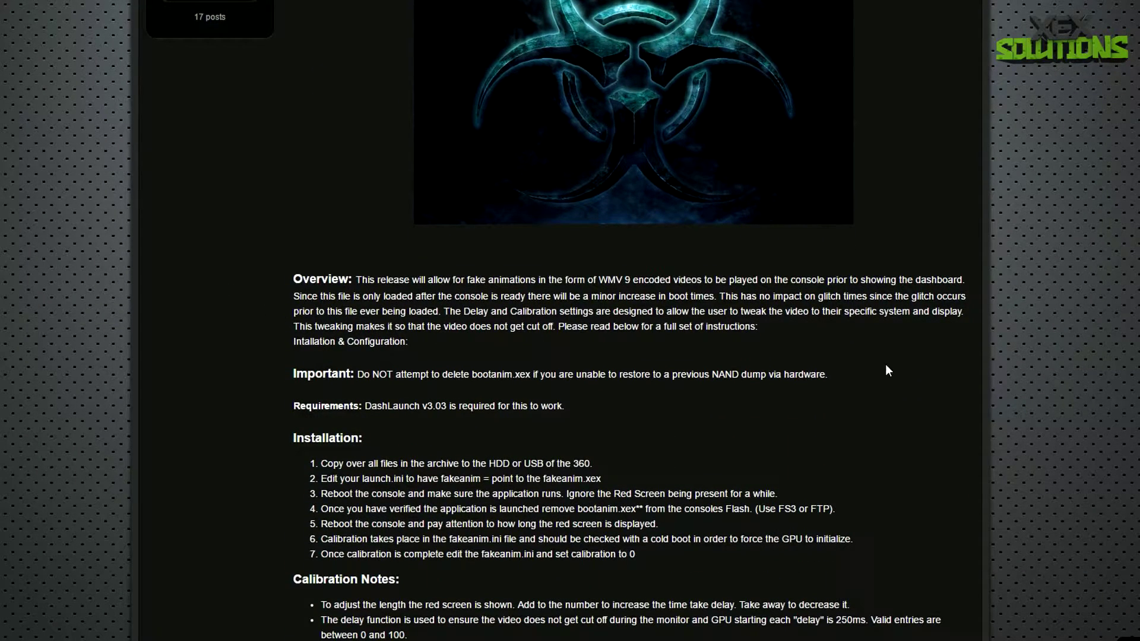
pyautogui.scroll(-5, 660, 341)
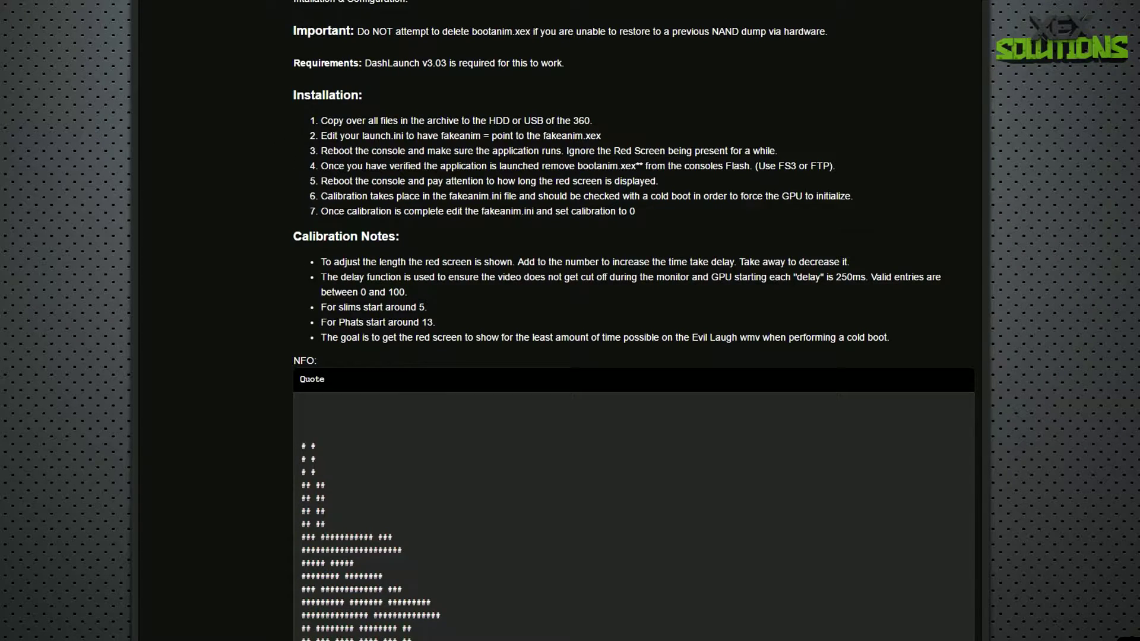
pyautogui.scroll(-13, 240, 251)
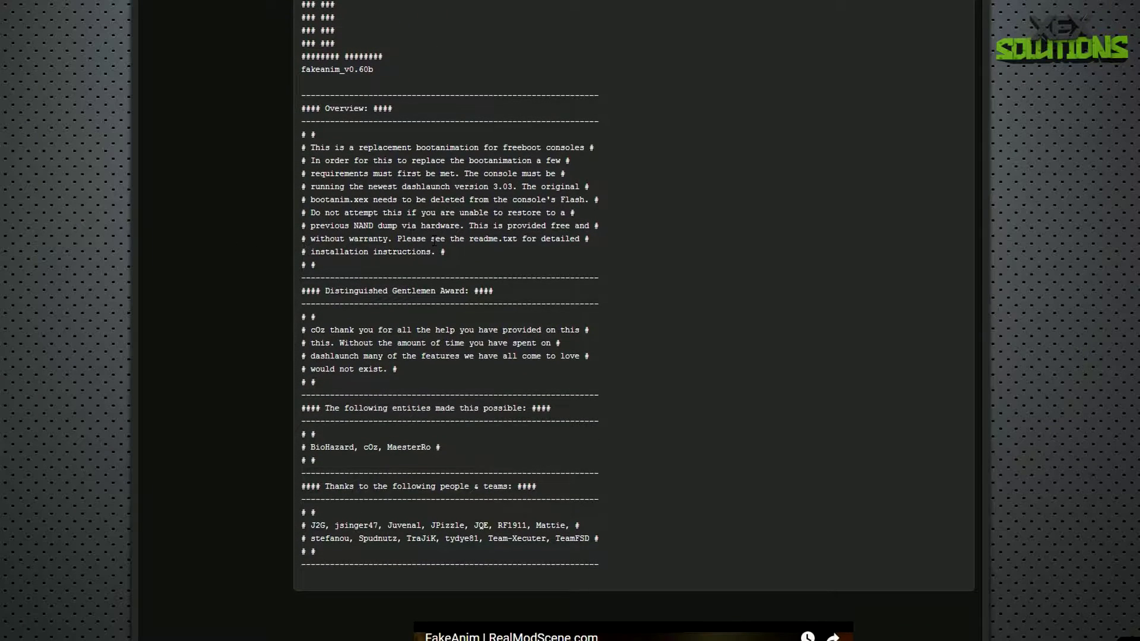
pyautogui.scroll(-9, 790, 309)
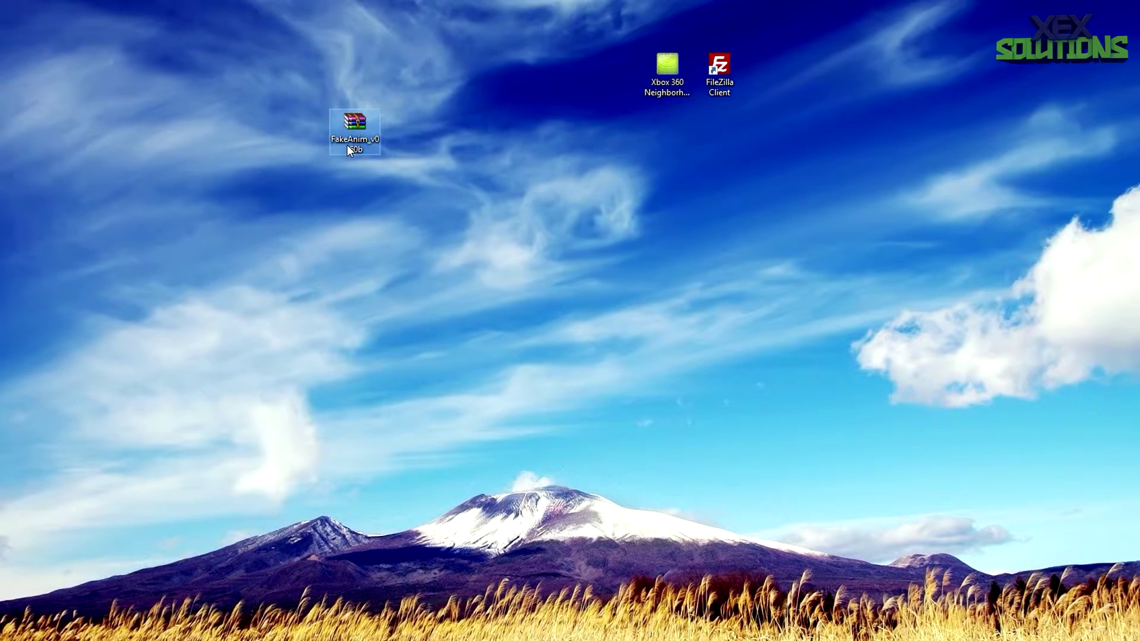
pyautogui.rightClick(349, 151)
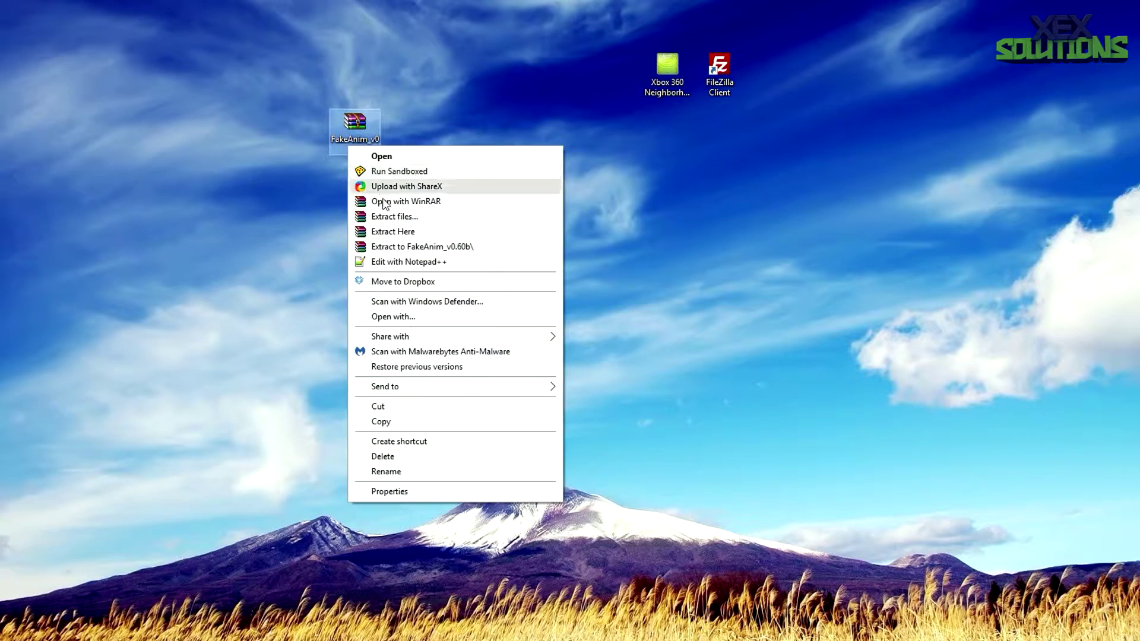
# Extract the archive to FakeAnim_v0.60b and delete its nfo and readme files
pyautogui.click(395, 247)
pyautogui.doubleClick(511, 134)
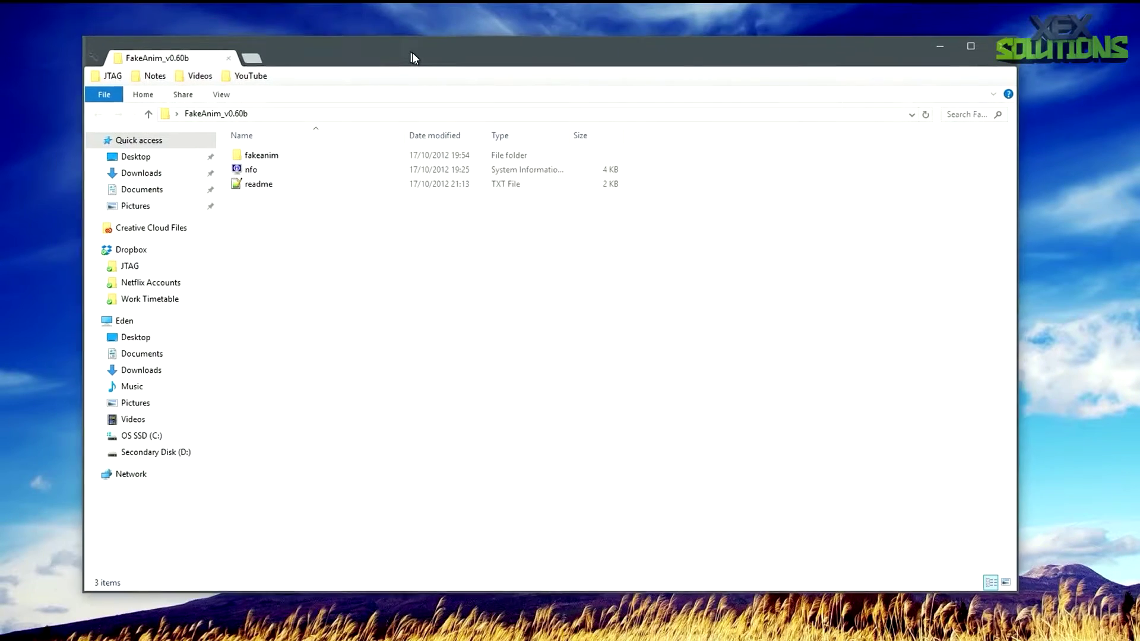
pyautogui.moveTo(267, 206); pyautogui.dragTo(258, 176)
pyautogui.rightClick(258, 176)
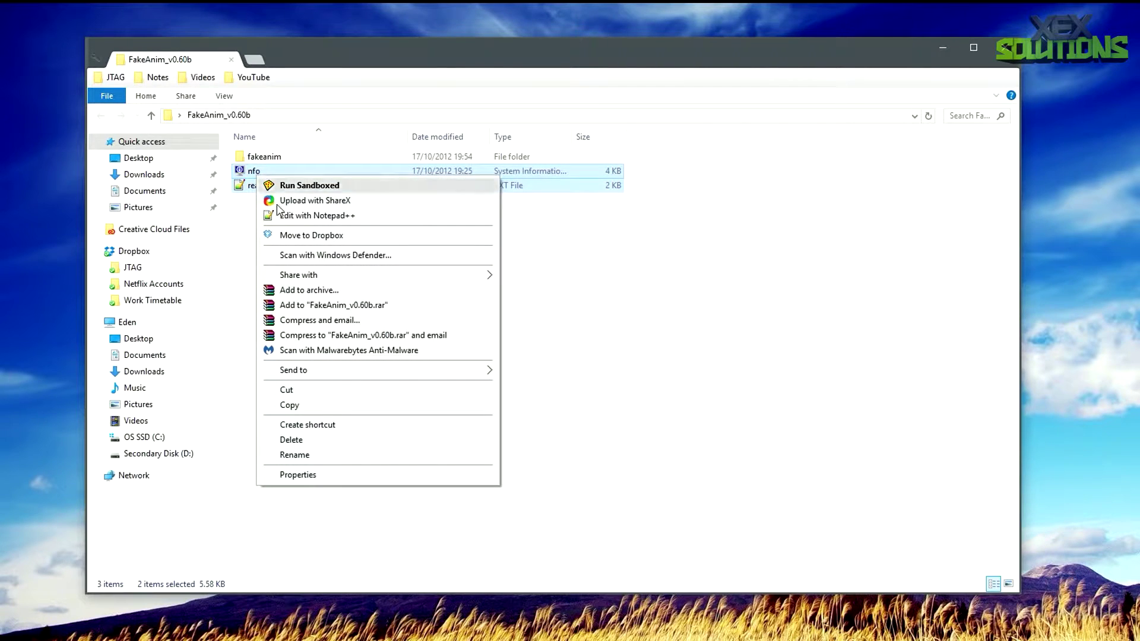
pyautogui.click(311, 440)
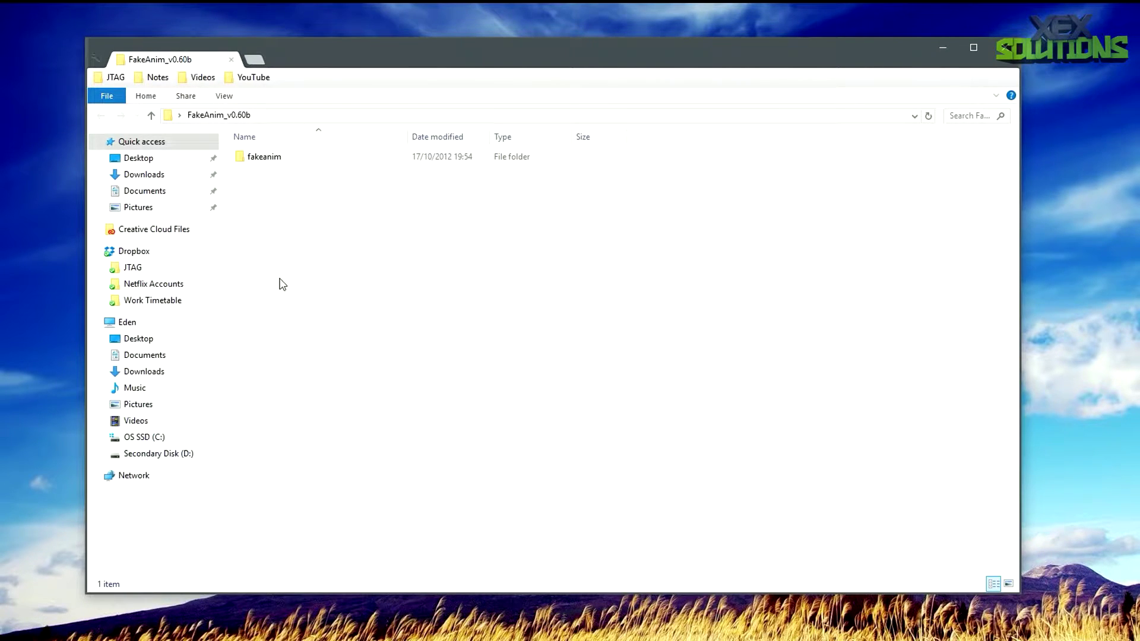
# Open the fakeanim subfolder holding jukebox, fakeanim.ini and fakeanim.xex
pyautogui.doubleClick(282, 158)
pyautogui.moveTo(270, 212); pyautogui.dragTo(268, 154)
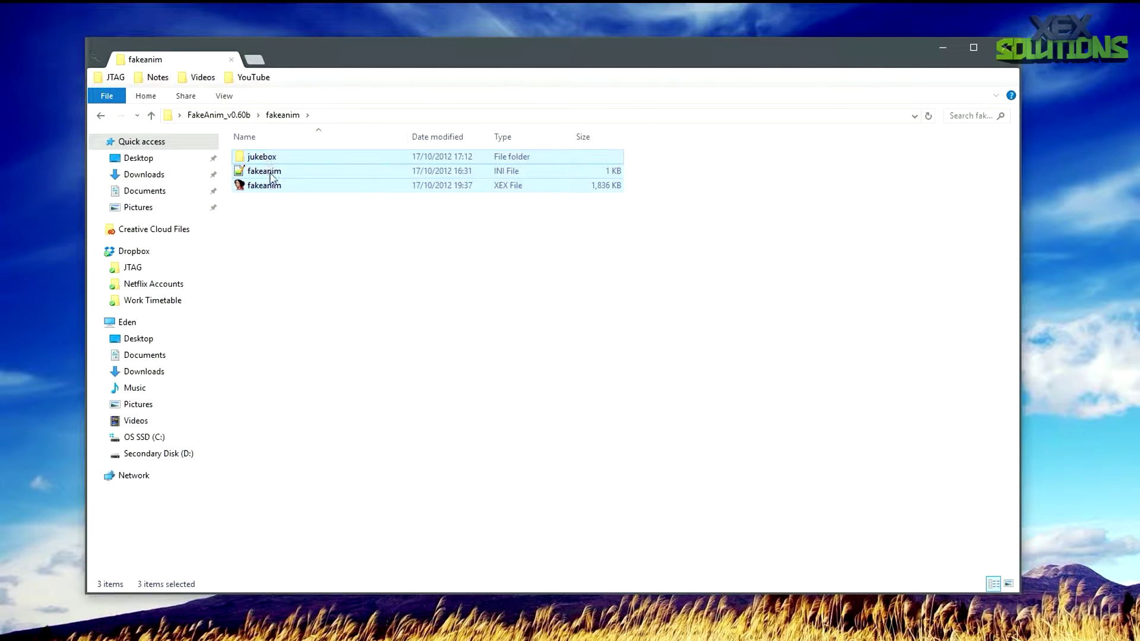
pyautogui.click(291, 219)
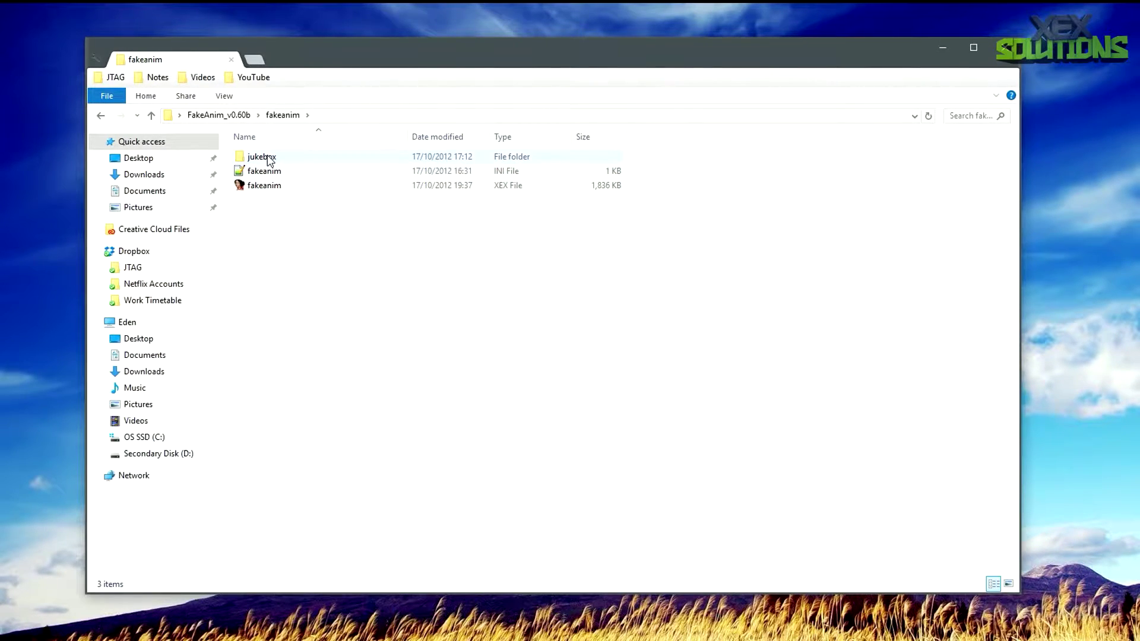
# Open the jukebox folder and preview the Original XBOX DVDPlayer video
pyautogui.doubleClick(268, 159)
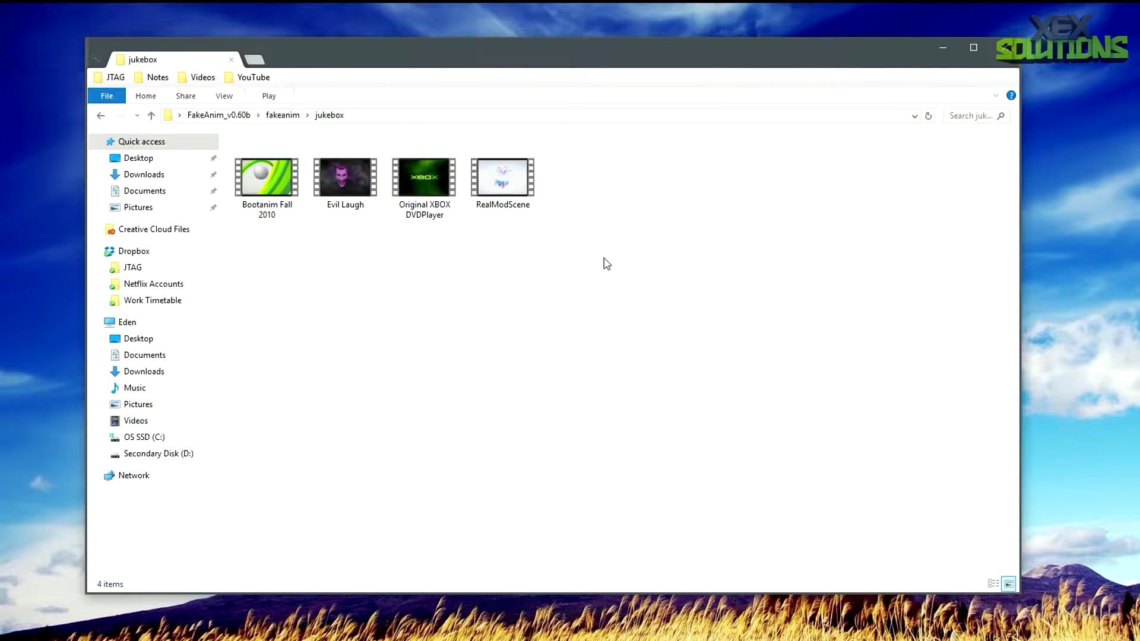
pyautogui.moveTo(604, 258); pyautogui.dragTo(274, 190)
pyautogui.click(433, 270)
pyautogui.moveTo(517, 247); pyautogui.dragTo(283, 187)
pyautogui.click(374, 275)
pyautogui.click(290, 209)
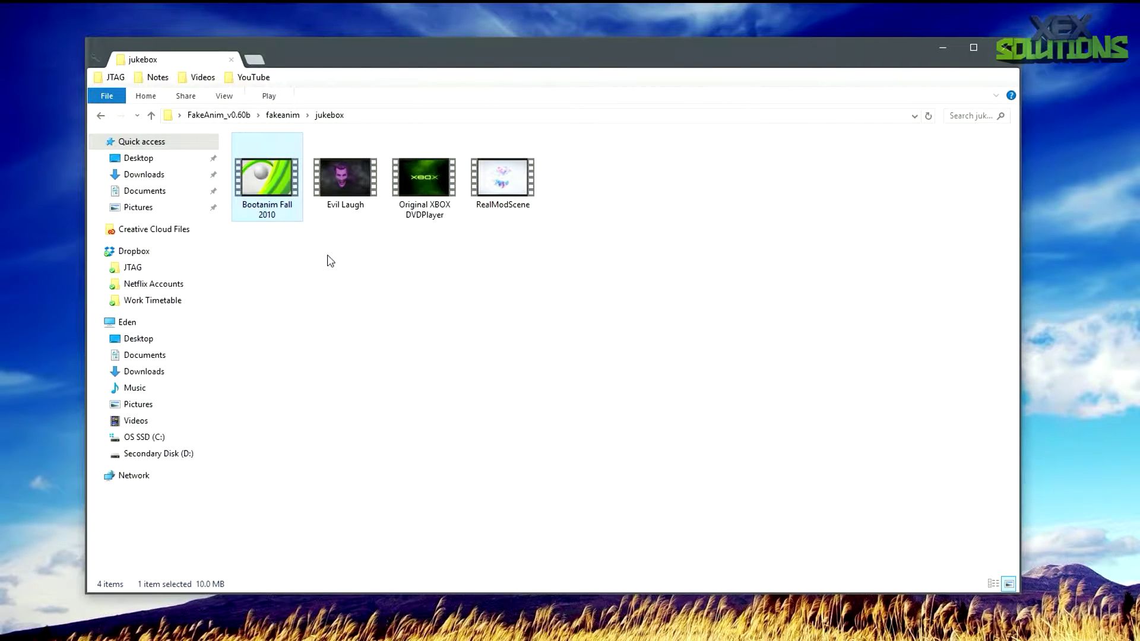
pyautogui.click(338, 197)
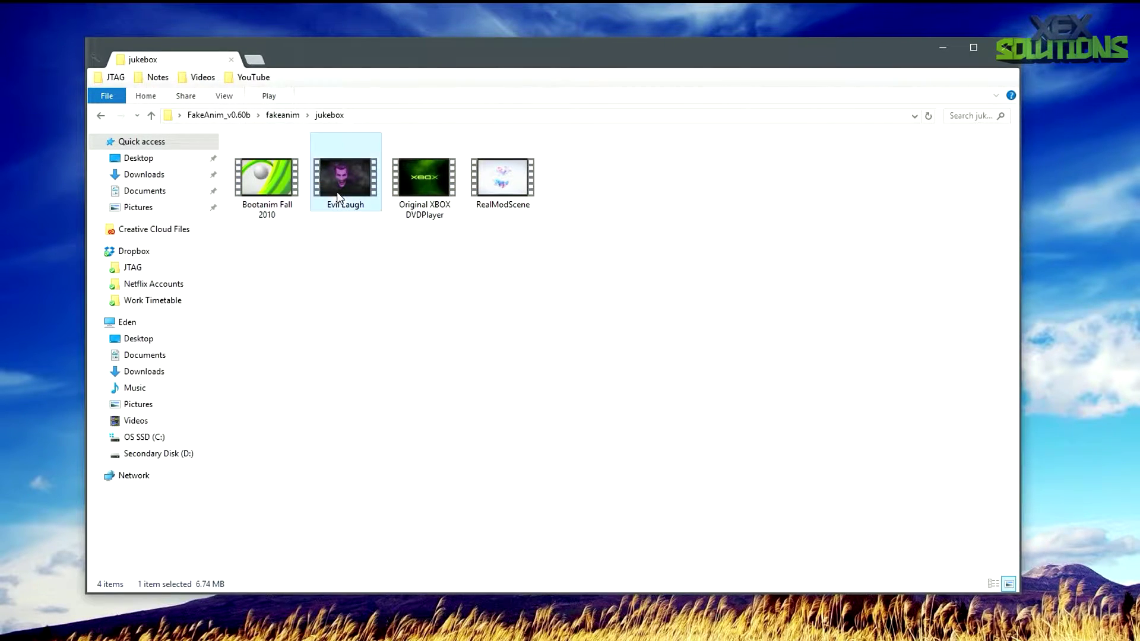
pyautogui.click(425, 193)
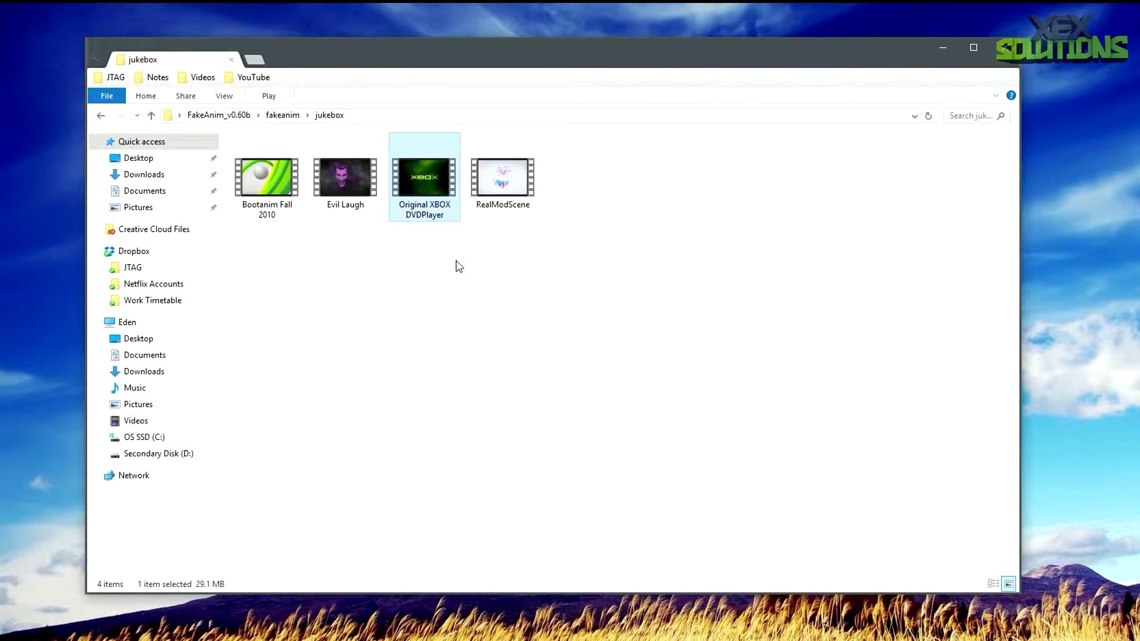
pyautogui.moveTo(448, 216)
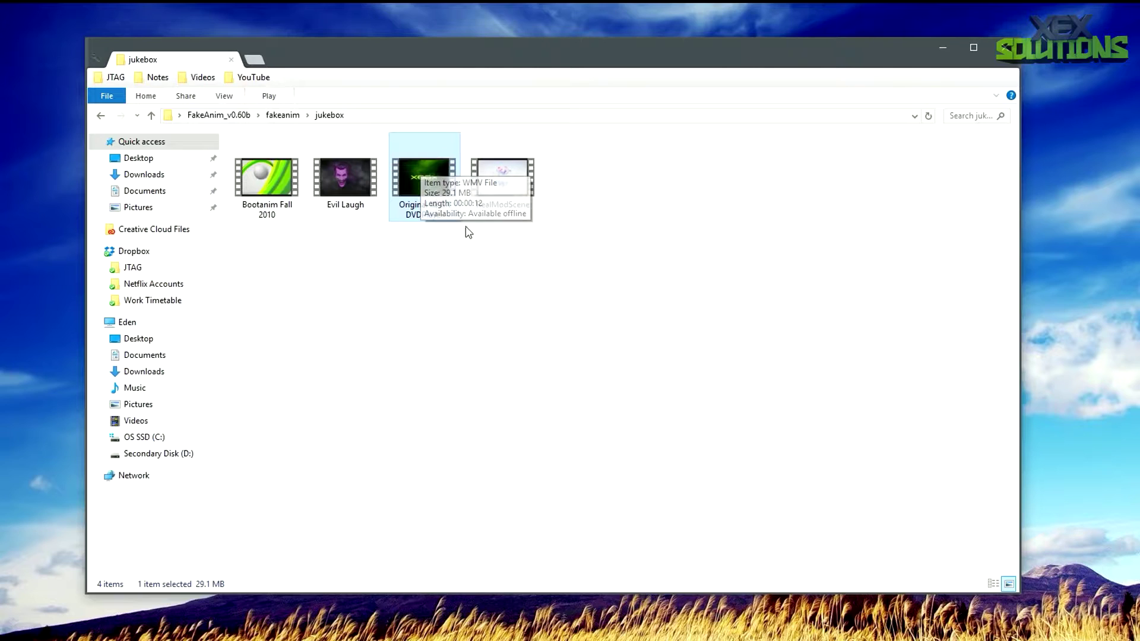
pyautogui.doubleClick(439, 201)
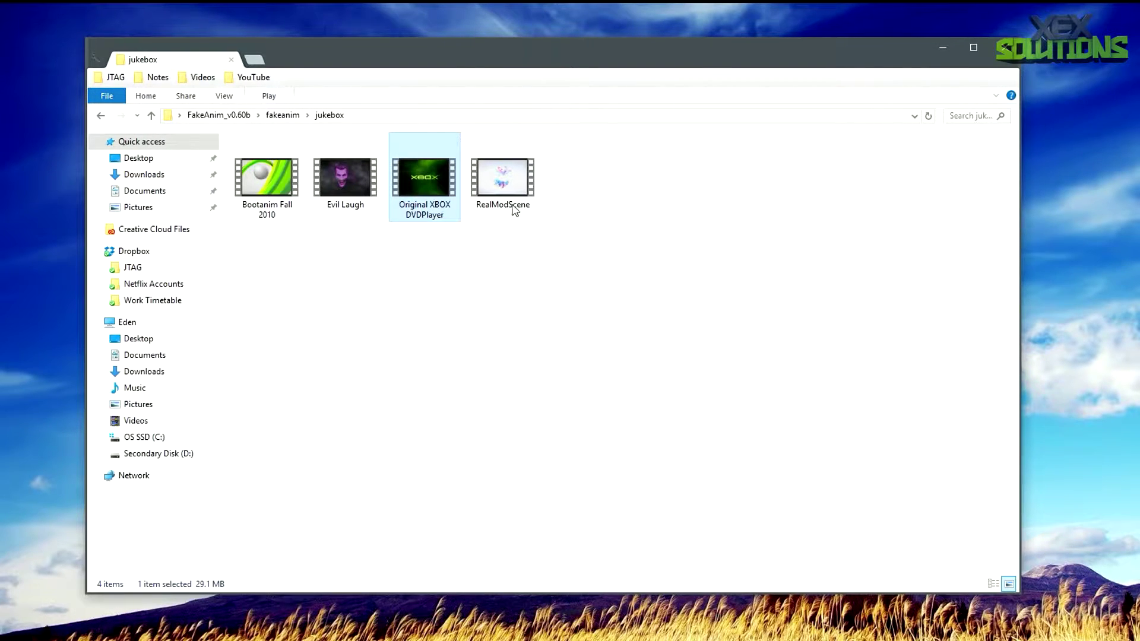
# Delete Bootanim Fall 2010, Evil Laugh and RealModScene, then play the remaining Original XBOX DVDPlayer video
pyautogui.moveTo(269, 238); pyautogui.dragTo(329, 183)
pyautogui.rightClick(329, 183)
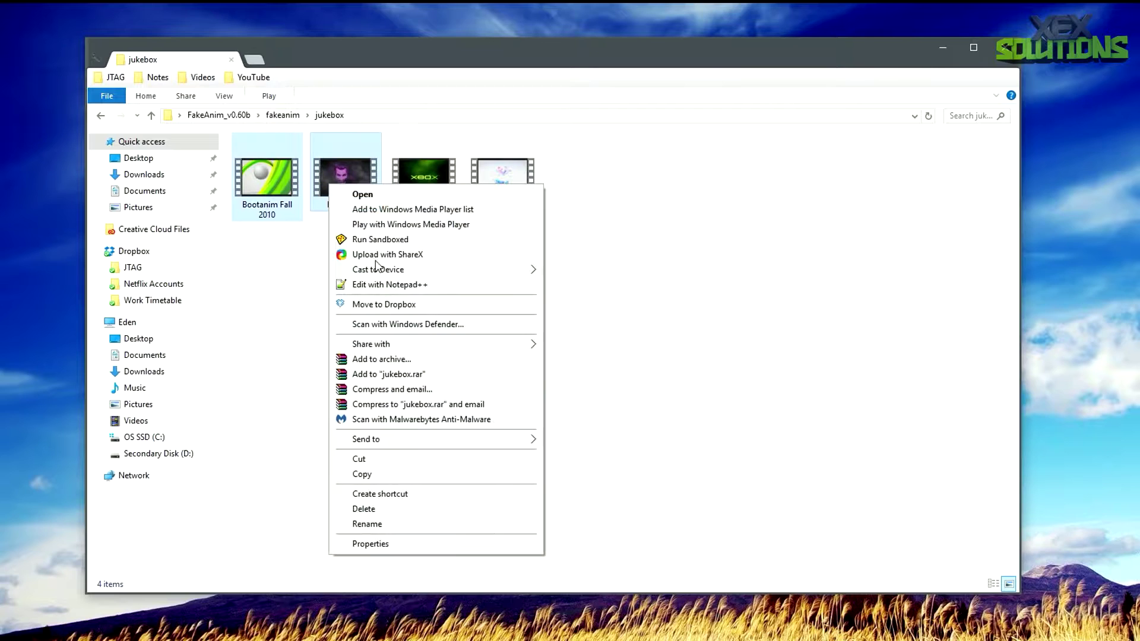
pyautogui.click(376, 509)
pyautogui.click(340, 188)
pyautogui.rightClick(340, 189)
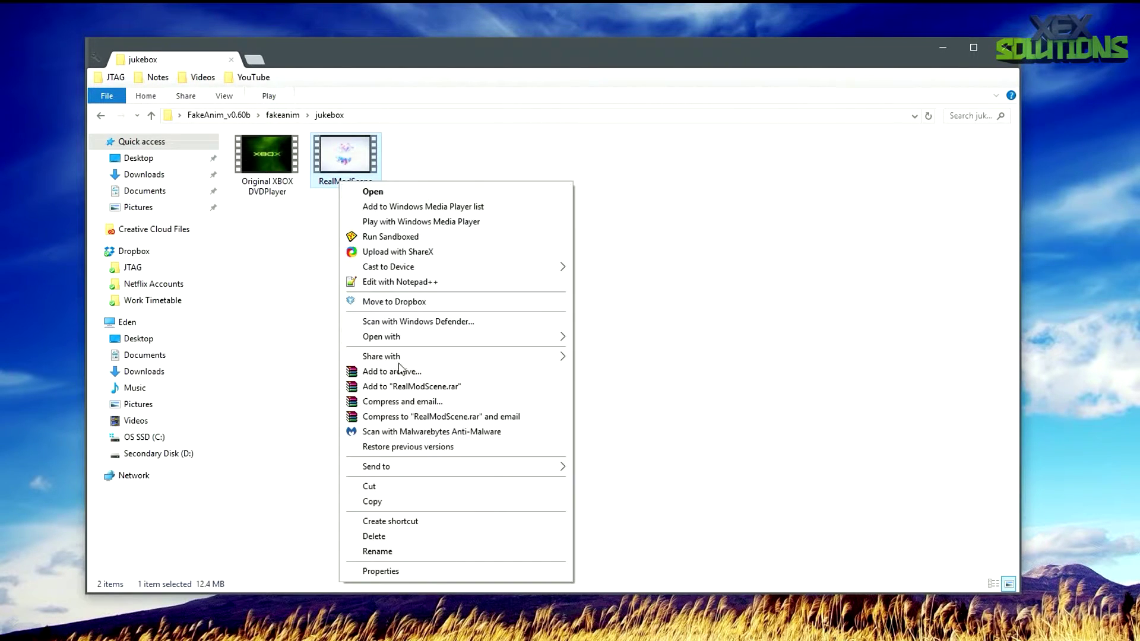
pyautogui.click(392, 534)
pyautogui.click(267, 178)
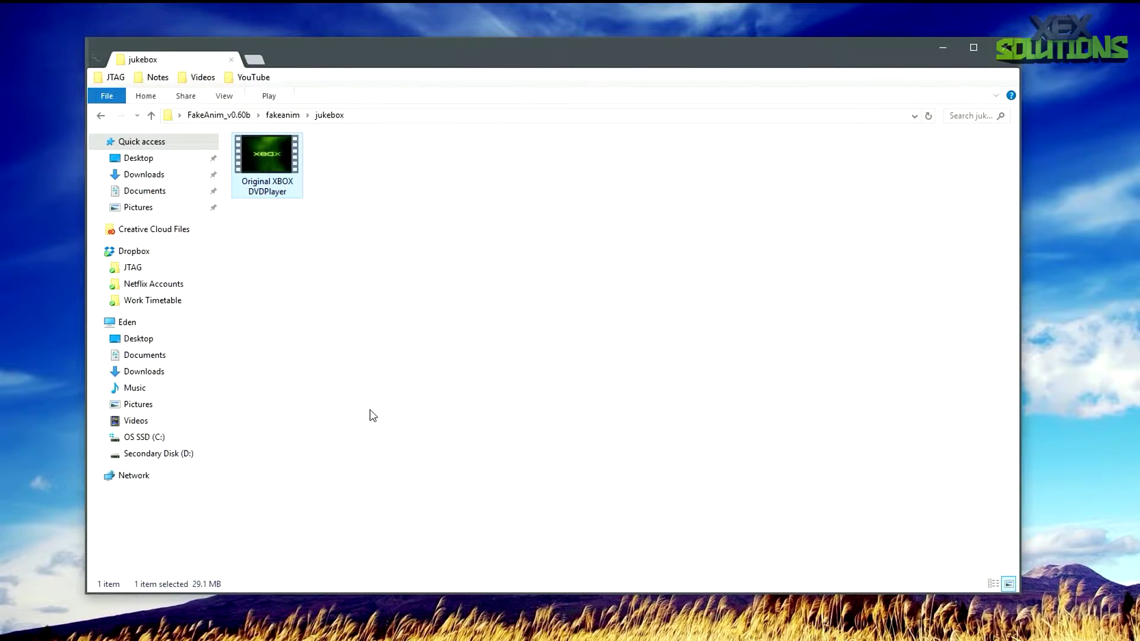
pyautogui.press('Return')
# Move the Films & TV player window over the file list while the boot animation plays
pyautogui.moveTo(488, 161); pyautogui.dragTo(415, 99)
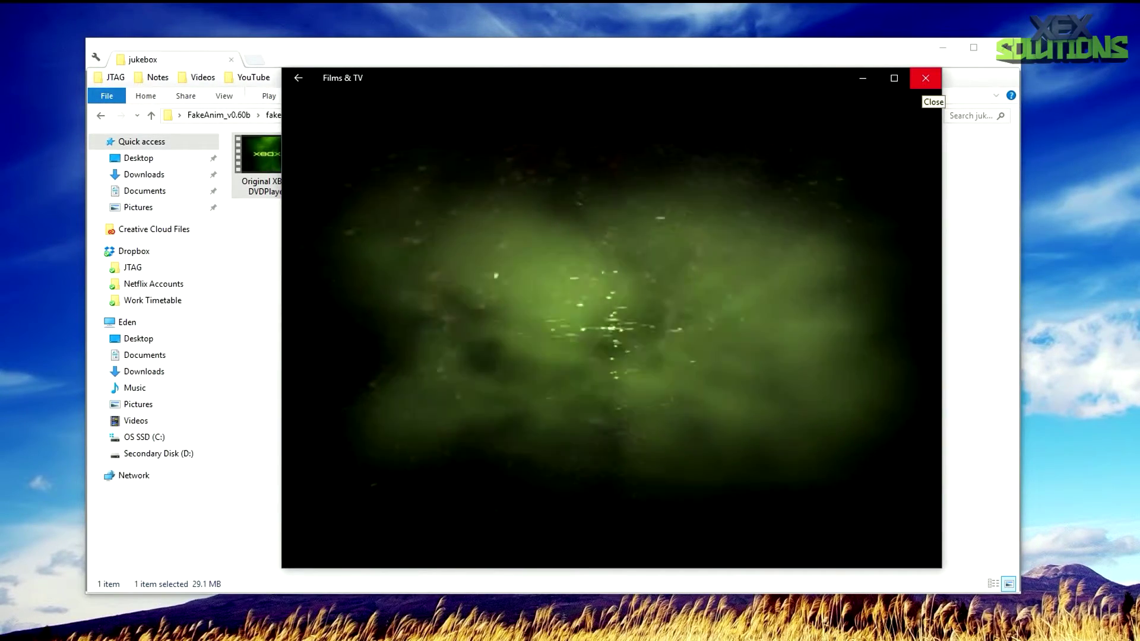
# Close the video player, return to the fakeanim folder and open fakeanim.ini in Notepad++
pyautogui.click(923, 82)
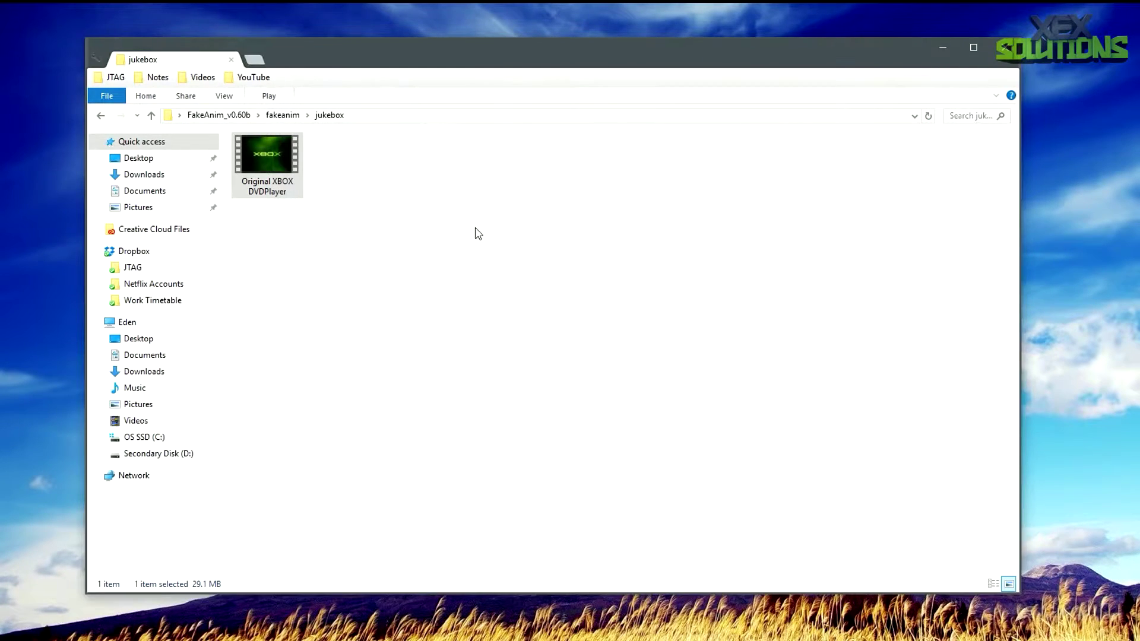
pyautogui.click(101, 115)
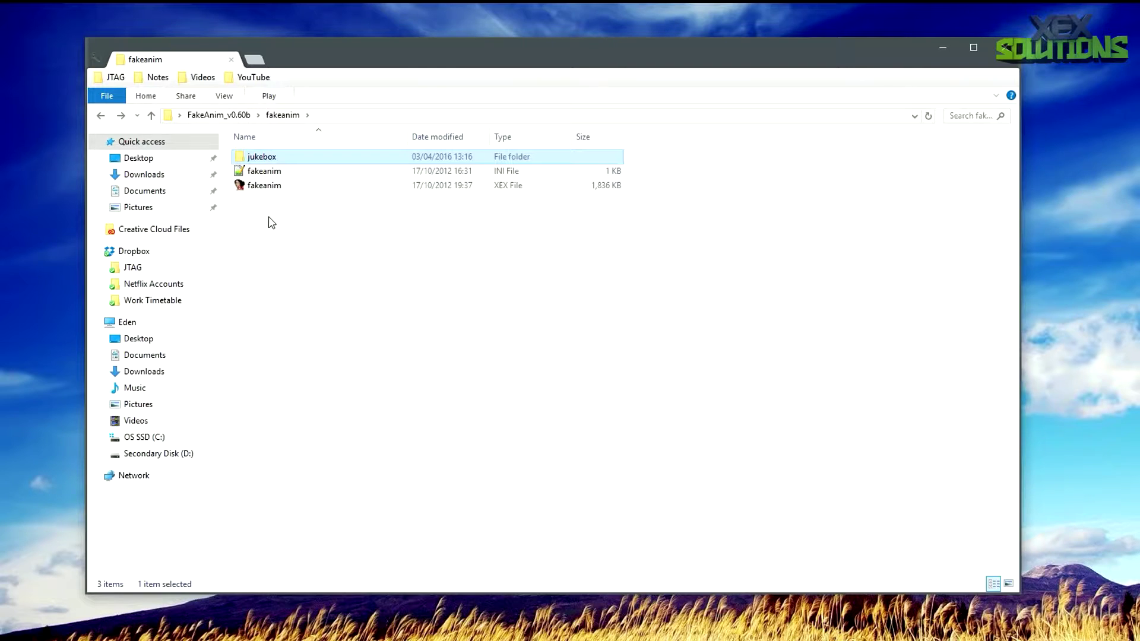
pyautogui.doubleClick(274, 158)
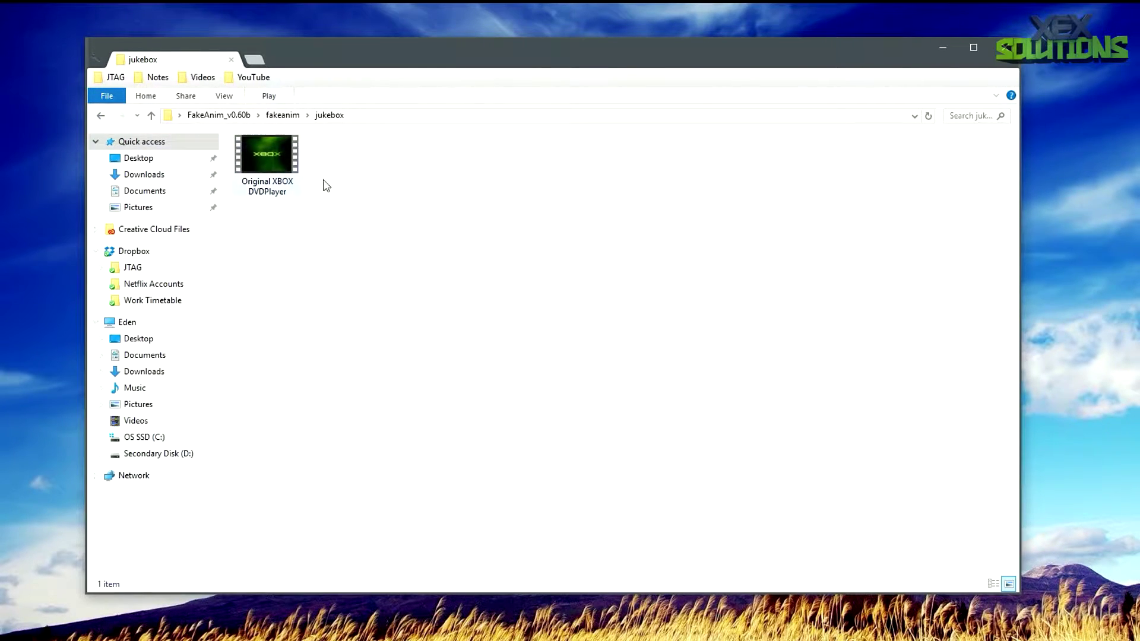
pyautogui.click(102, 116)
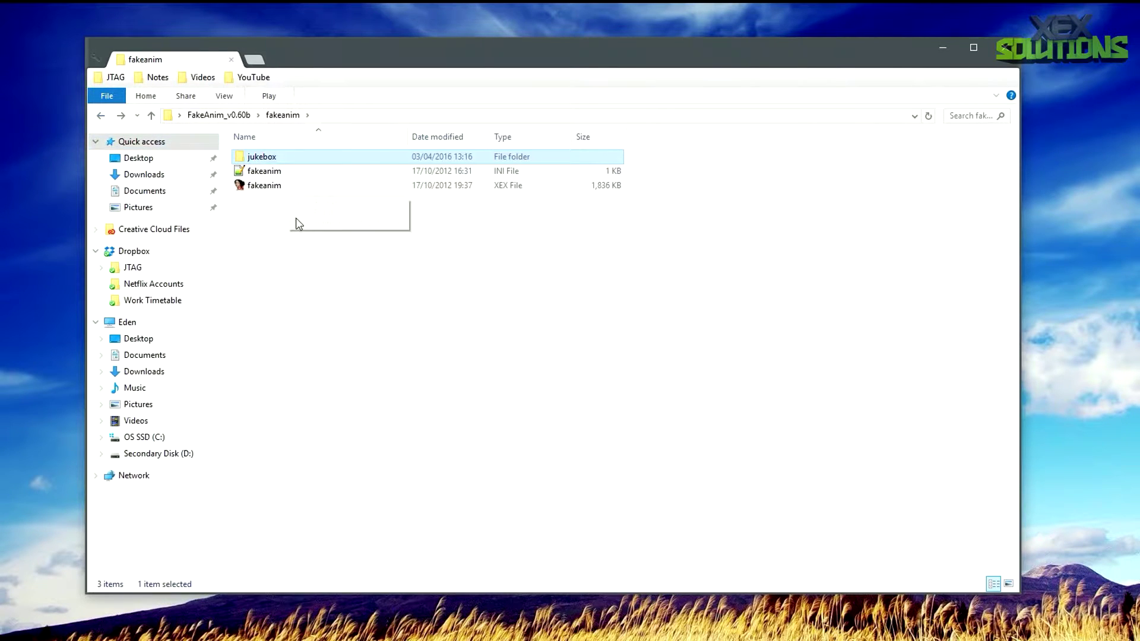
pyautogui.doubleClick(272, 176)
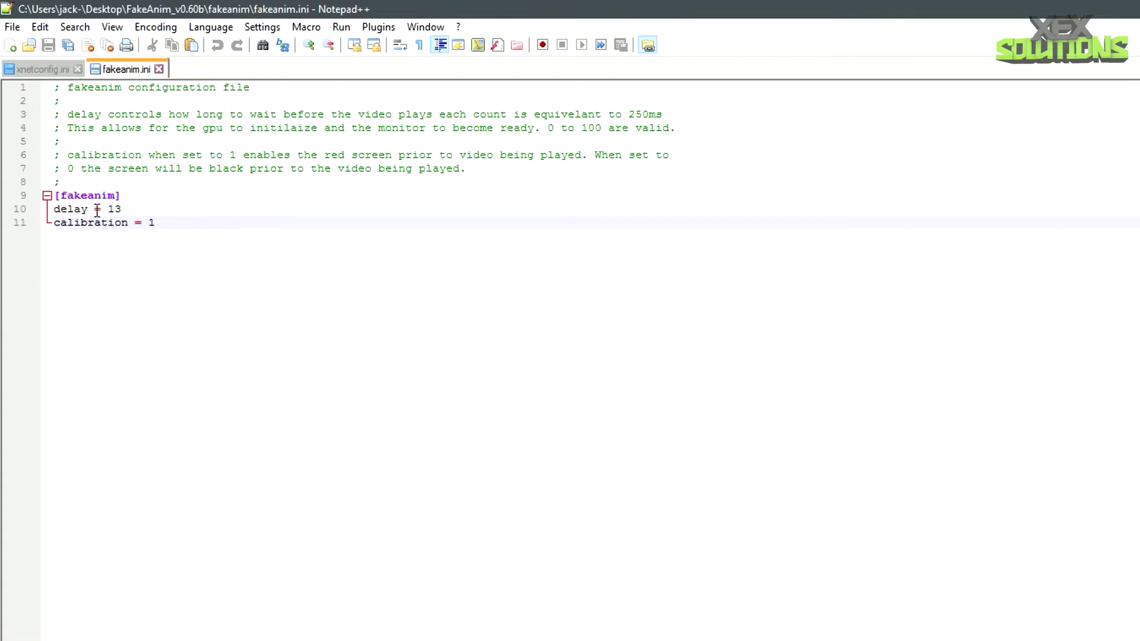
# Change delay from 13 to 10 and calibration to 0 in fakeanim.ini, then save
pyautogui.press('Up')
pyautogui.press('BackSpace')
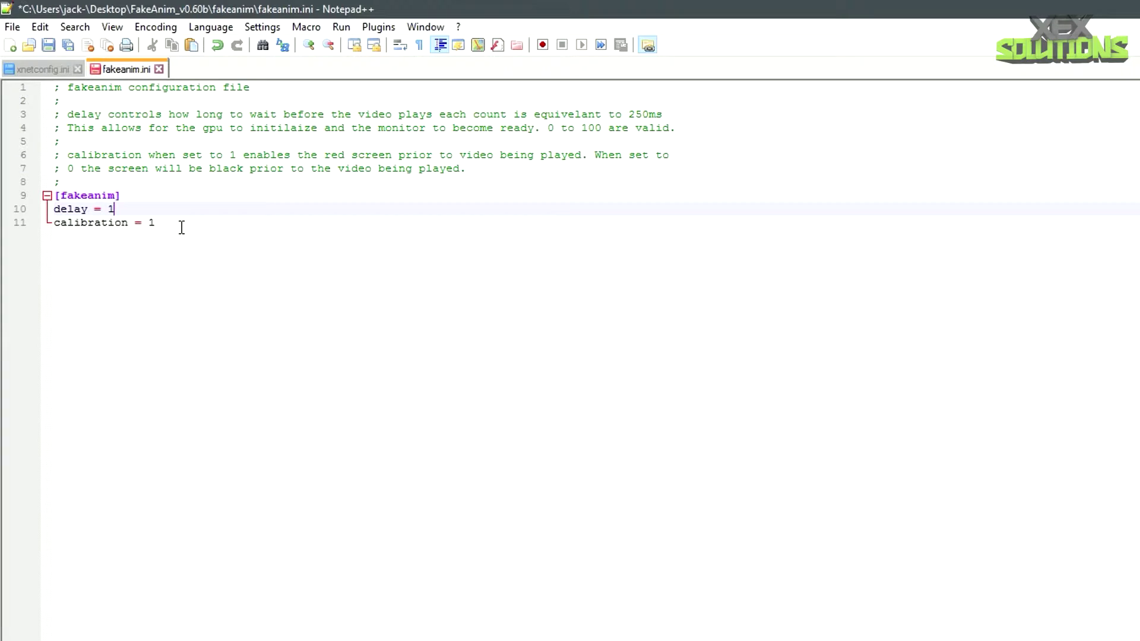
pyautogui.write('0')
pyautogui.click(224, 231)
pyautogui.click(51, 46)
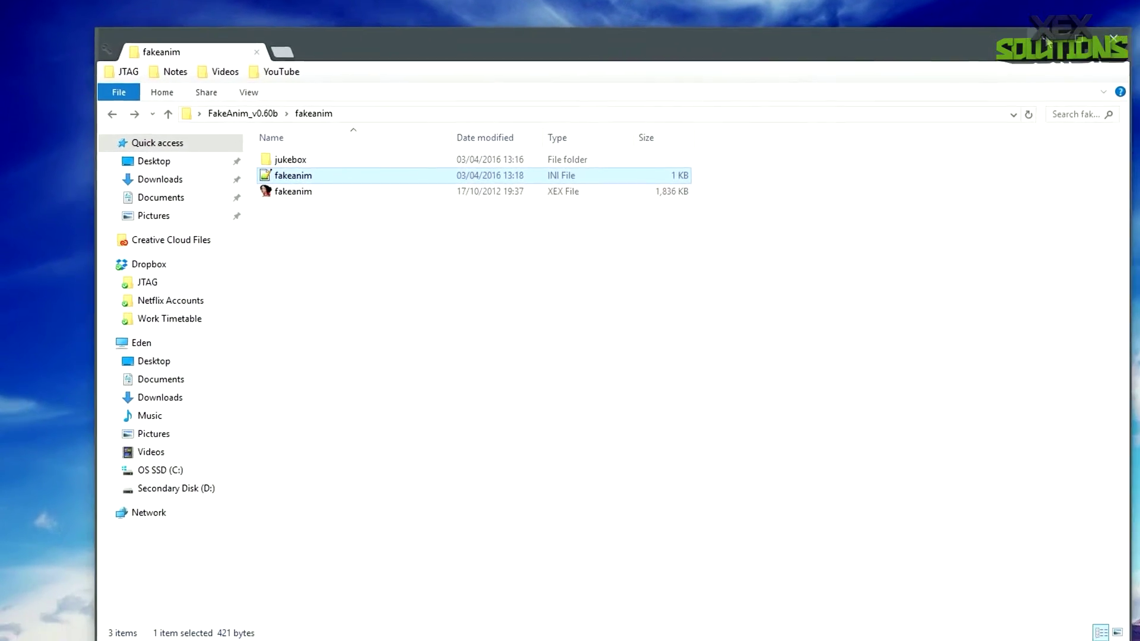
# Launch Aurora.xex on the console from Jtag HDD > Homebrew > Aurora 0.5b in Xbox 360 Neighborhood
pyautogui.click(964, 25)
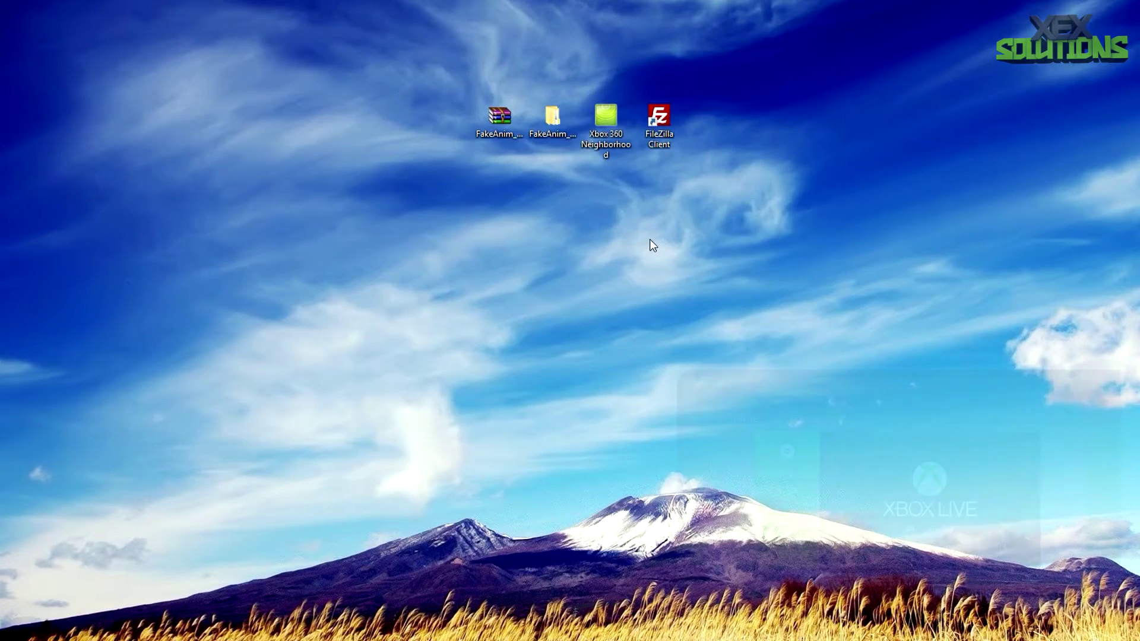
pyautogui.doubleClick(606, 122)
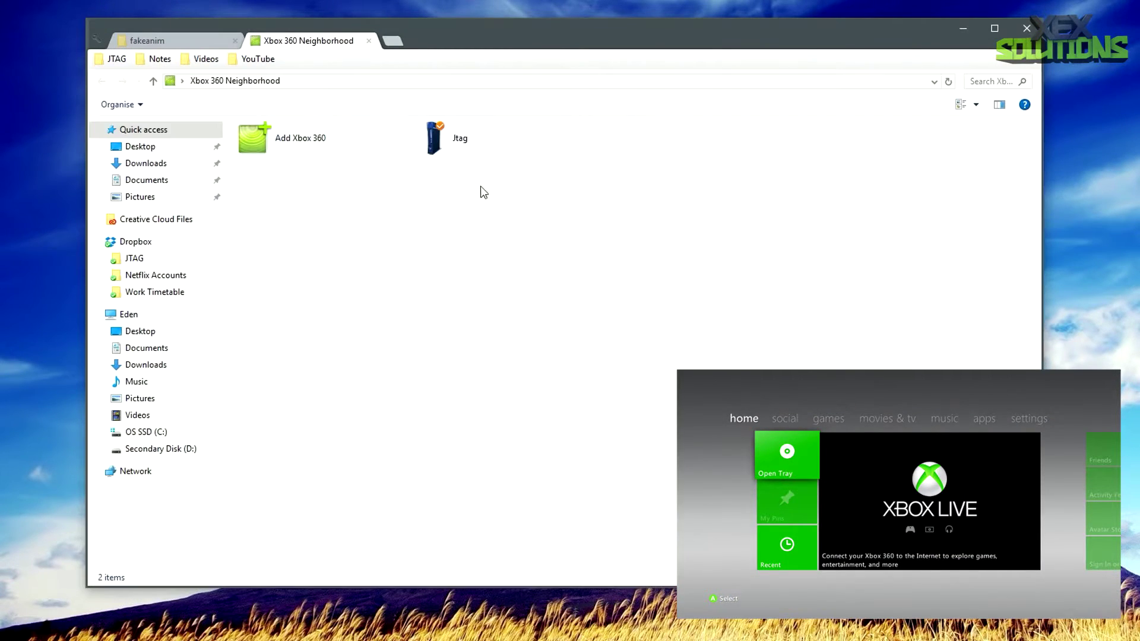
pyautogui.doubleClick(491, 146)
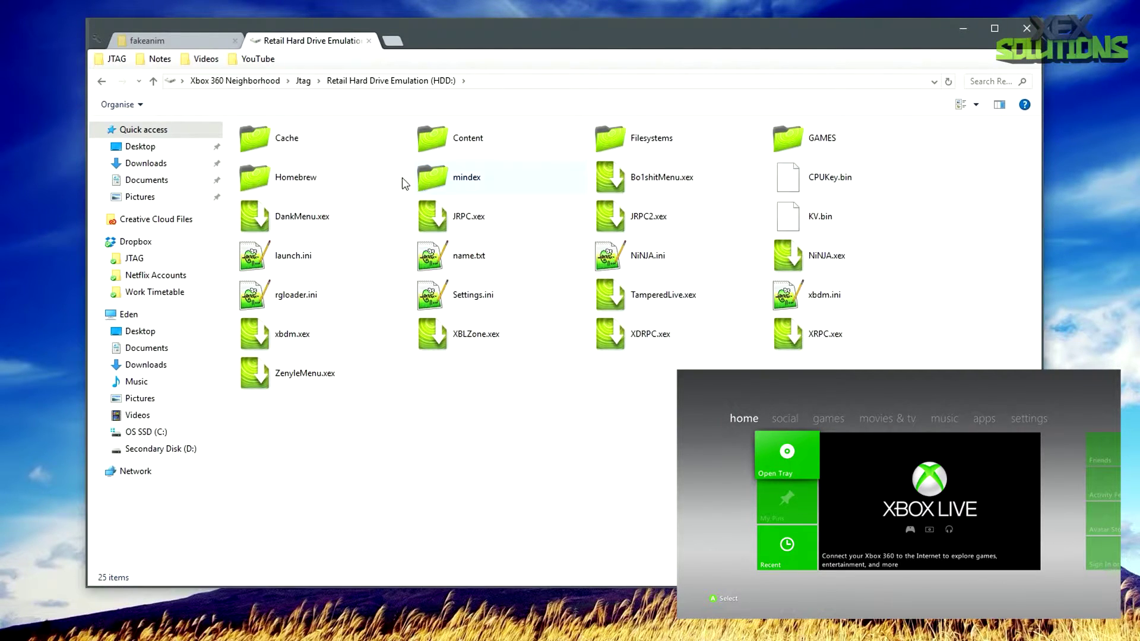
pyautogui.doubleClick(314, 180)
pyautogui.doubleClick(317, 149)
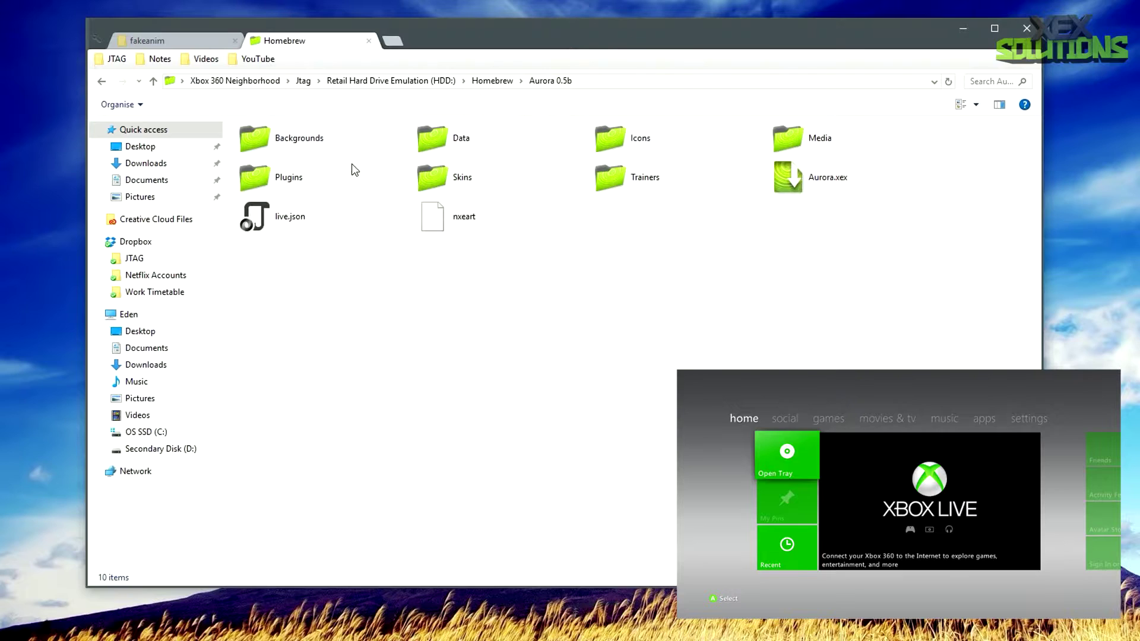
pyautogui.click(781, 181)
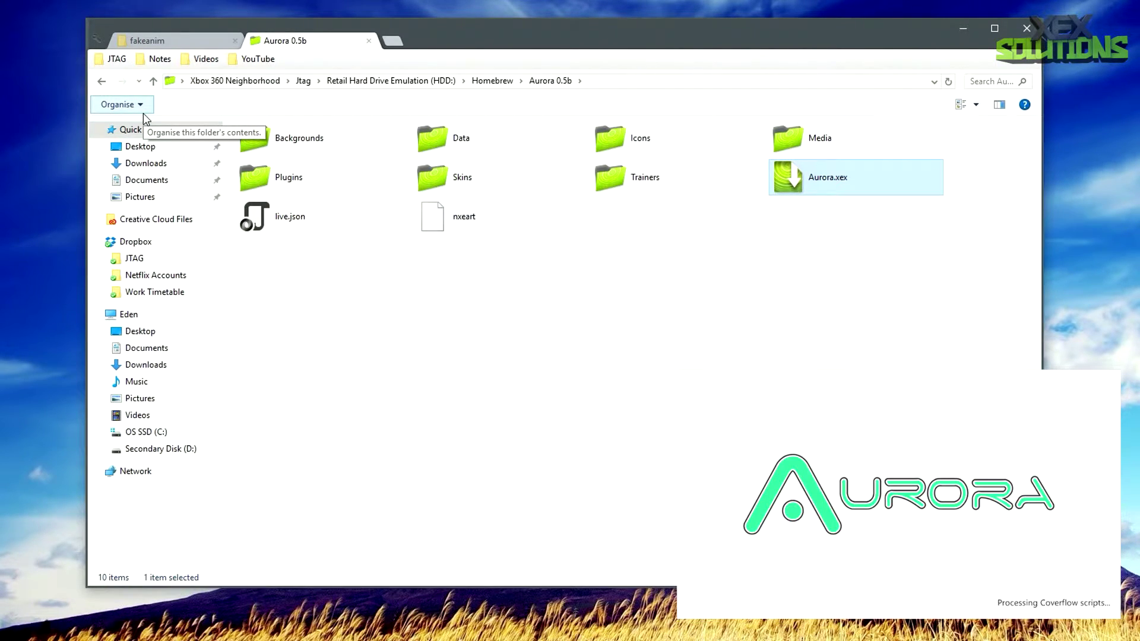
# Go back to the Jtag console's nine volumes and open Volume (System:)
pyautogui.click(265, 81)
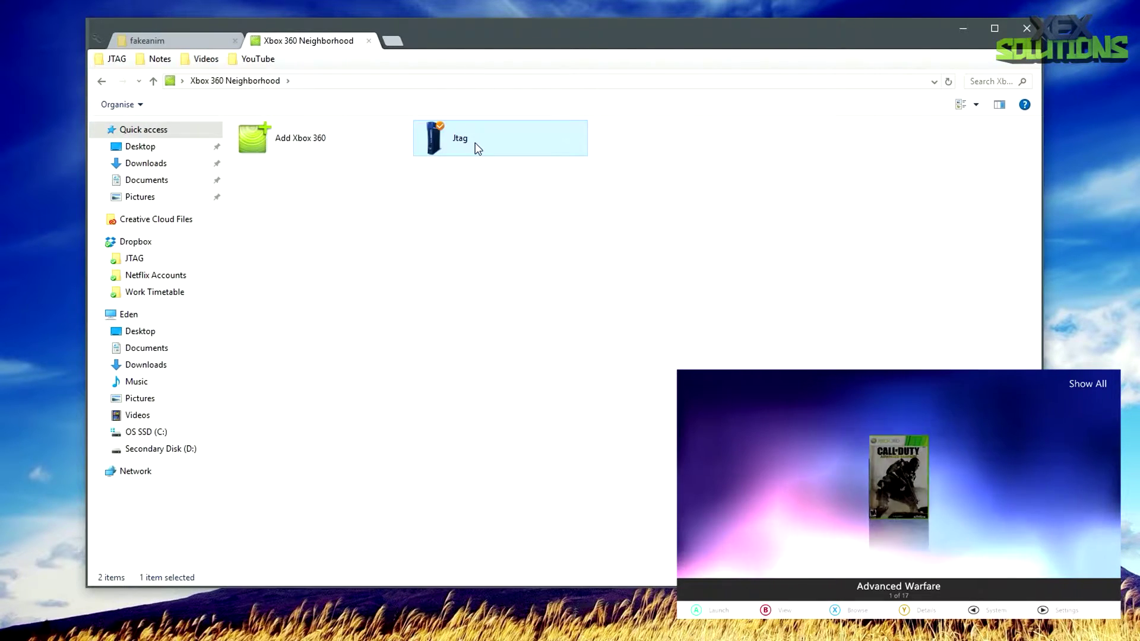
pyautogui.doubleClick(473, 148)
pyautogui.moveTo(783, 274); pyautogui.dragTo(246, 124)
pyautogui.click(445, 252)
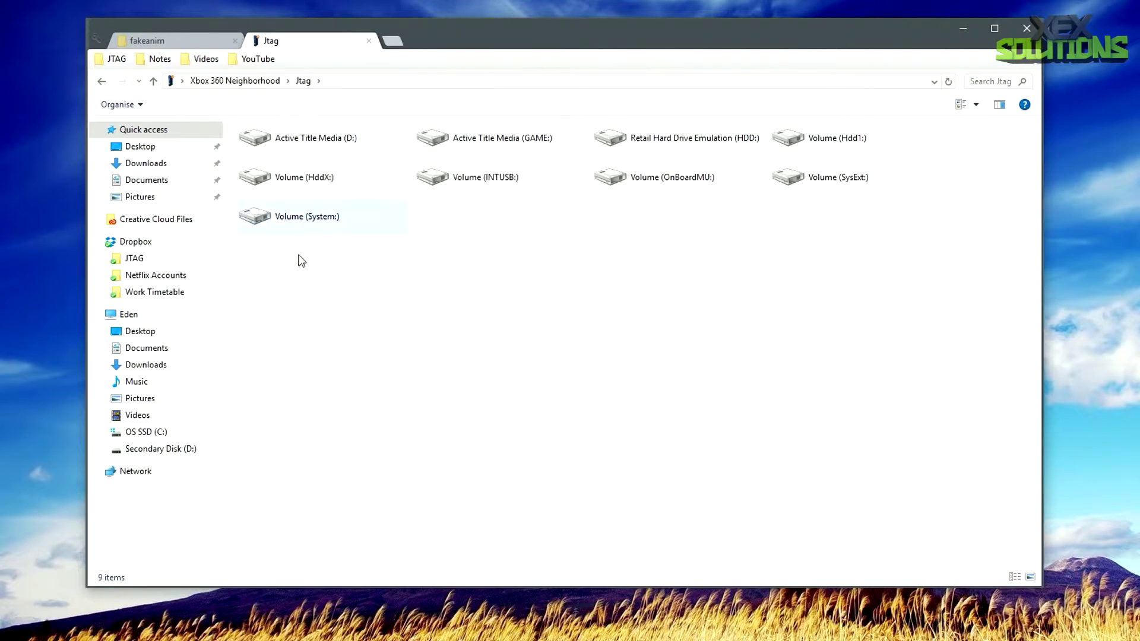
pyautogui.doubleClick(316, 228)
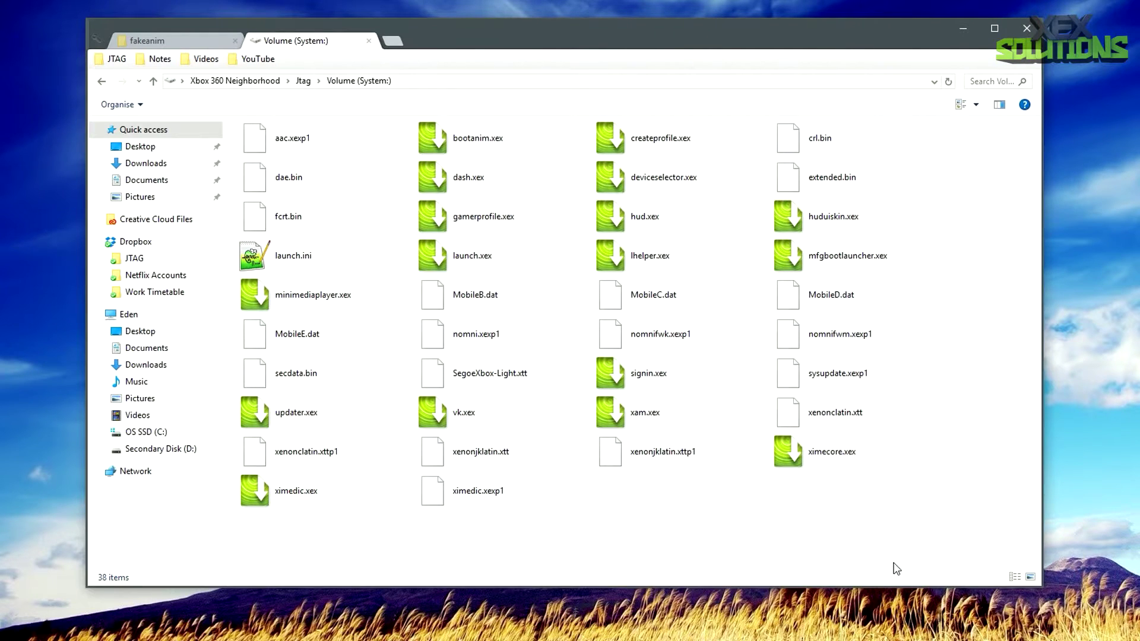
# Delete bootanim.xex from the Jtag's System volume
pyautogui.moveTo(897, 567); pyautogui.dragTo(308, 167)
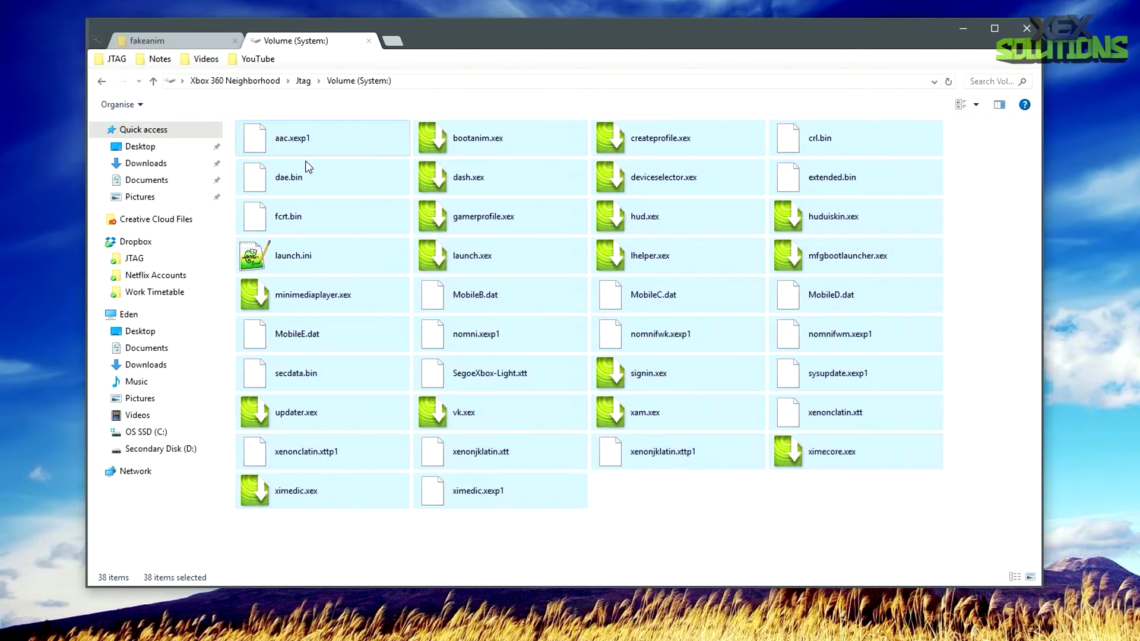
pyautogui.click(692, 529)
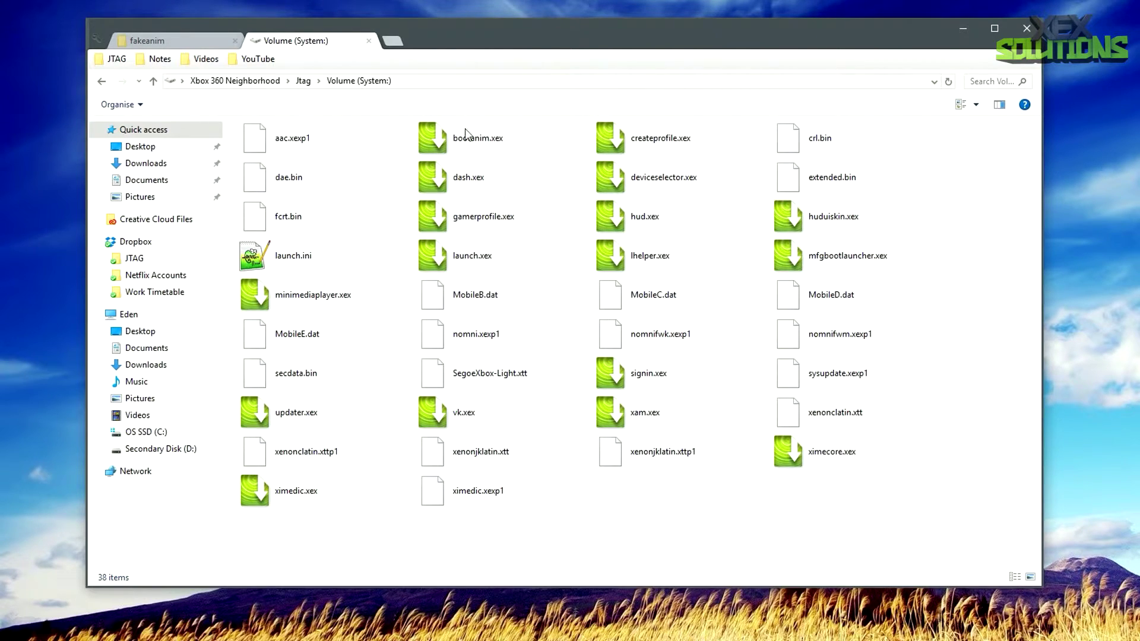
pyautogui.click(486, 149)
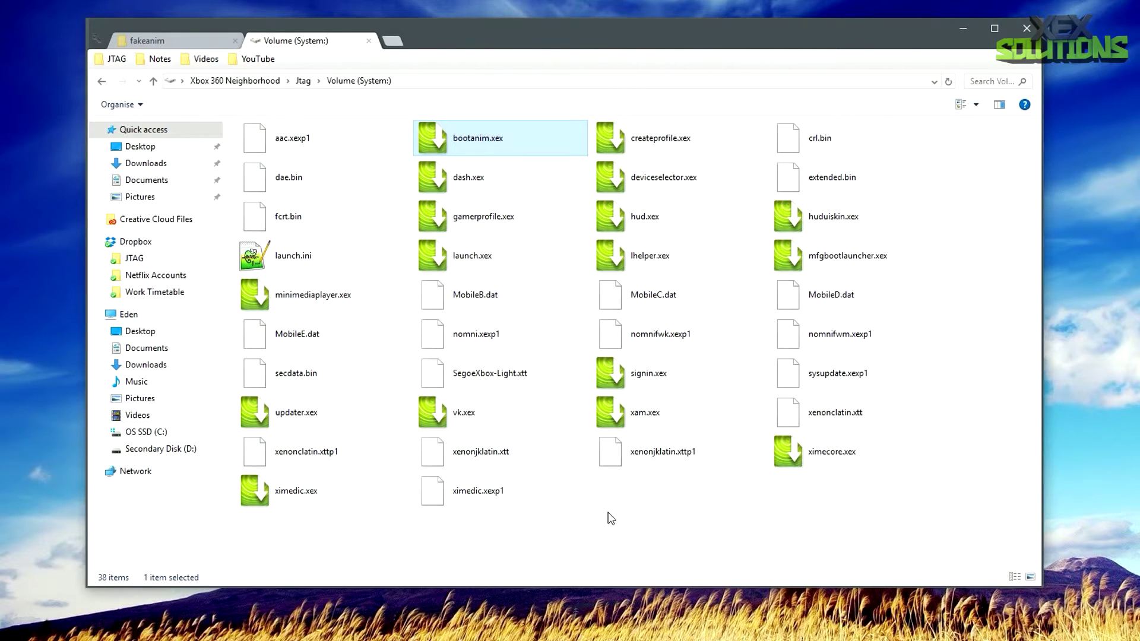
pyautogui.rightClick(475, 143)
pyautogui.click(505, 214)
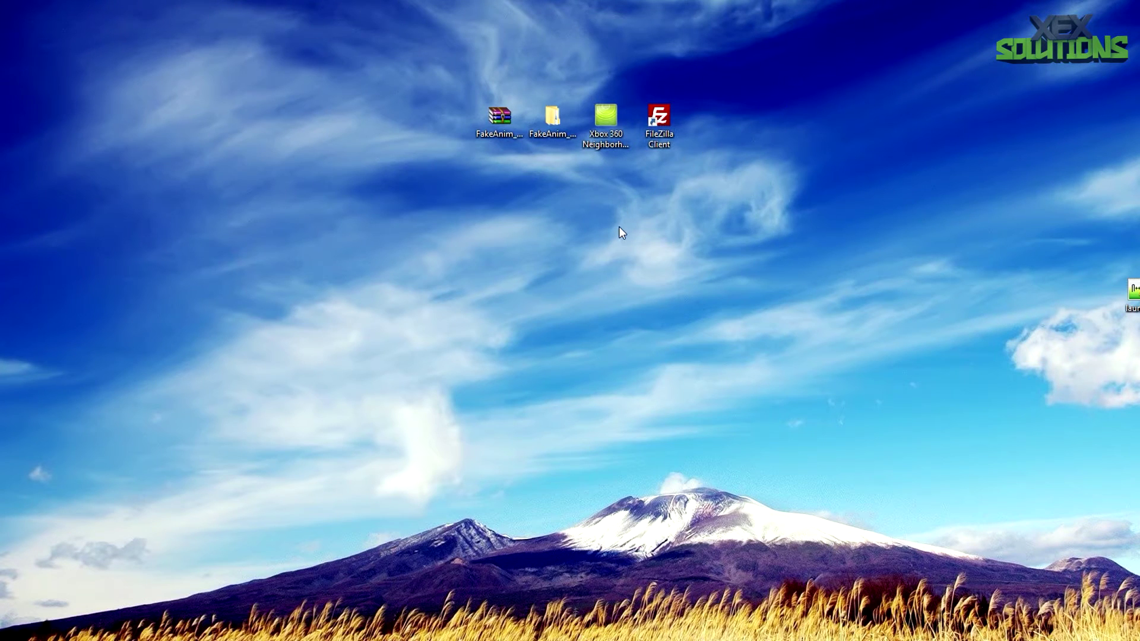
# Open FakeAnim_v0.60b beside the console's HDD: volume and copy the fakeanim folder onto the HDD
pyautogui.click(552, 121)
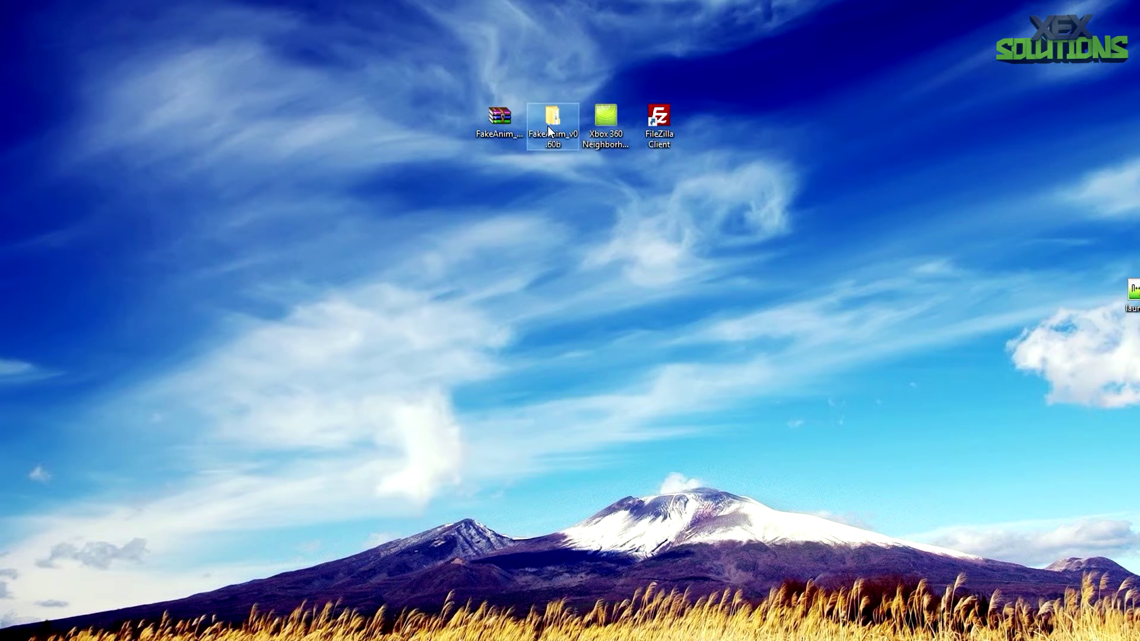
pyautogui.doubleClick(552, 123)
pyautogui.click(297, 41)
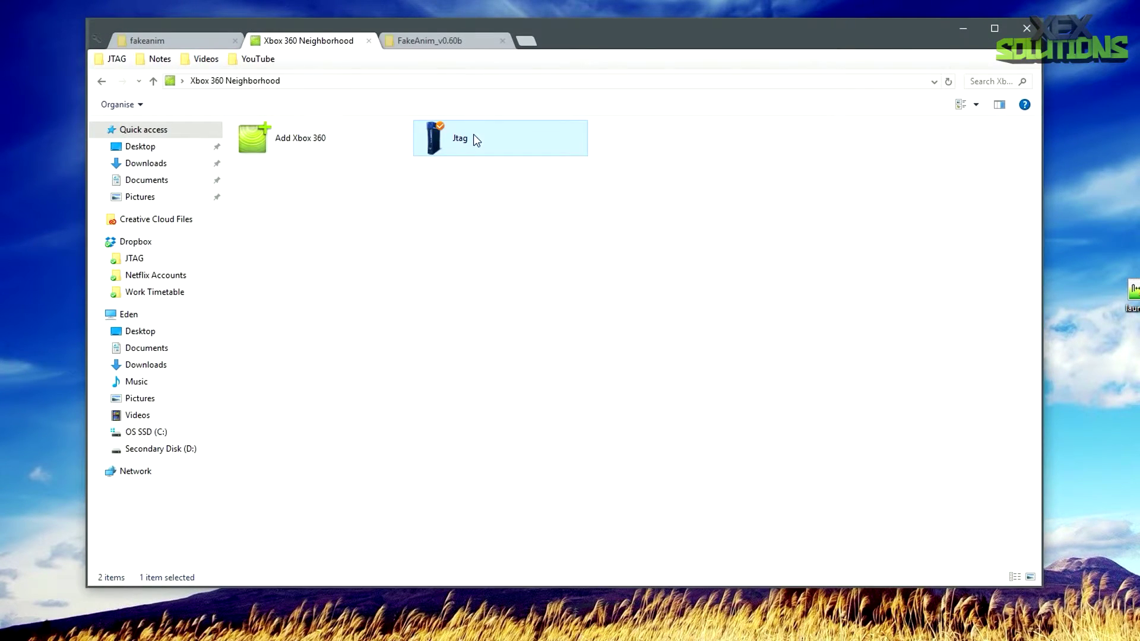
pyautogui.doubleClick(473, 139)
pyautogui.click(669, 137)
pyautogui.doubleClick(670, 137)
pyautogui.moveTo(433, 43); pyautogui.dragTo(897, 46)
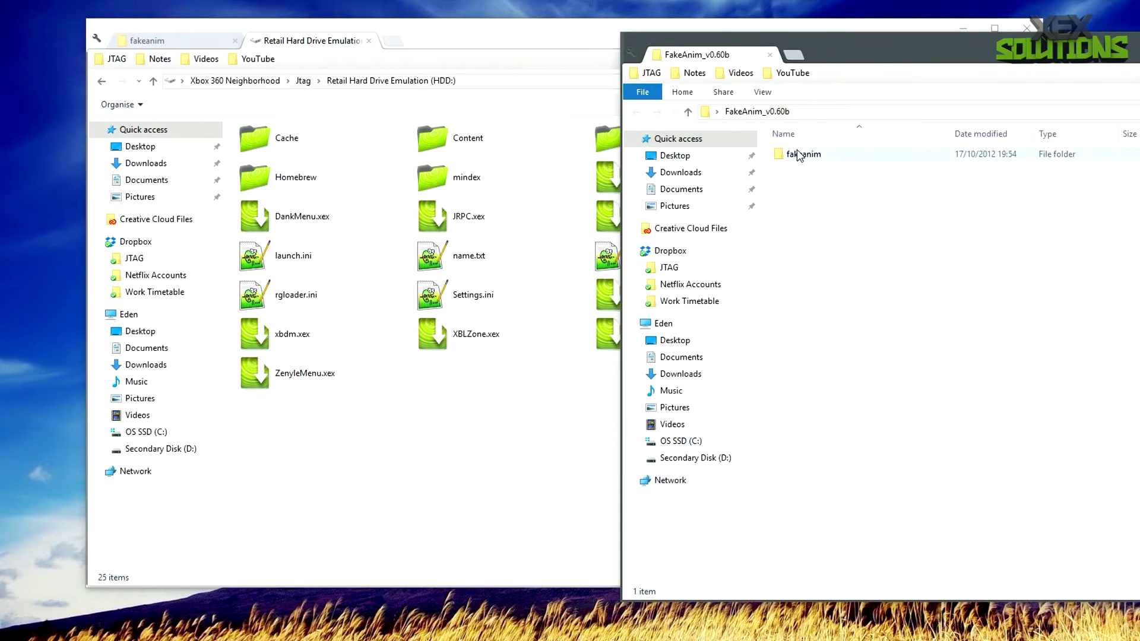
pyautogui.moveTo(801, 154); pyautogui.dragTo(522, 423)
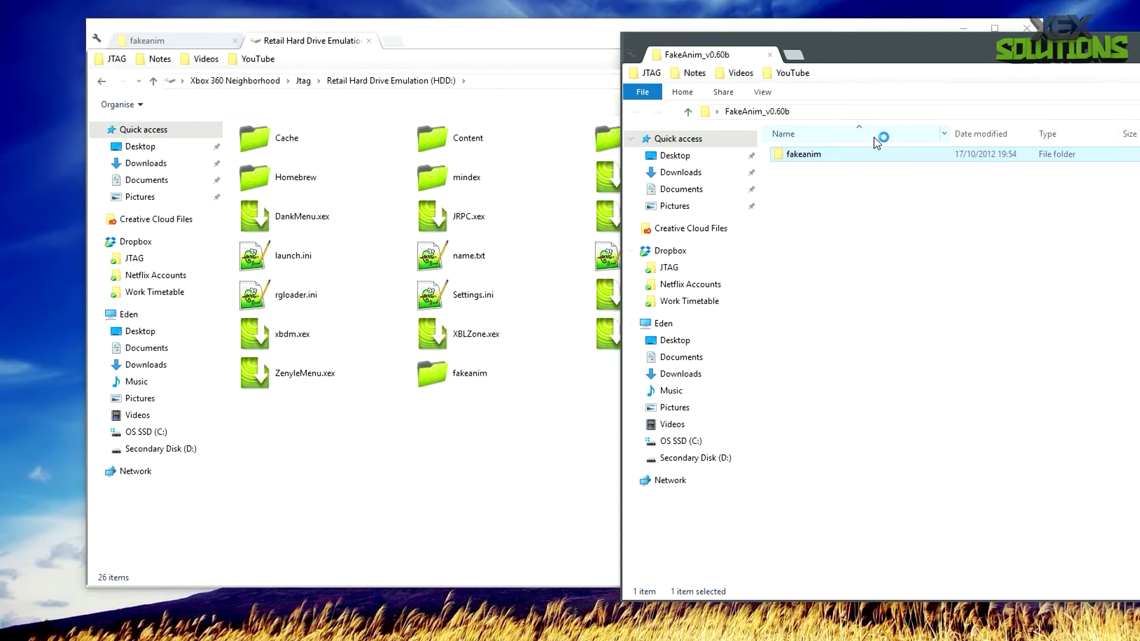
# Close the FakeAnim_v0.60b window and check the copied fakeanim folder's three items on the console
pyautogui.click(1070, 61)
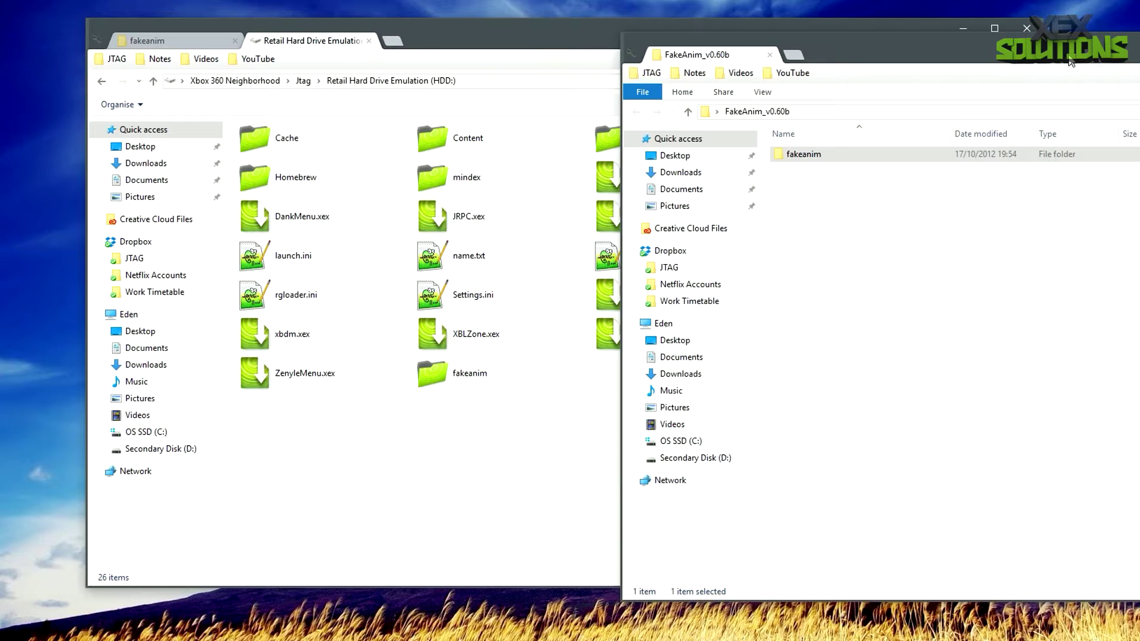
pyautogui.rightClick(1069, 62)
pyautogui.click(1092, 184)
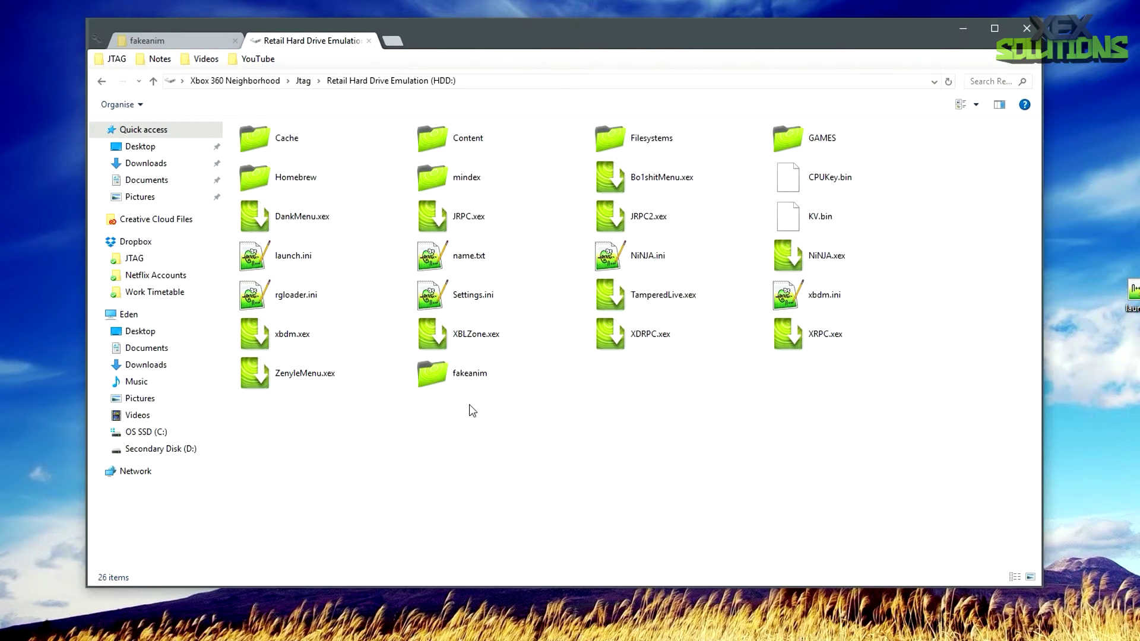
pyautogui.doubleClick(475, 380)
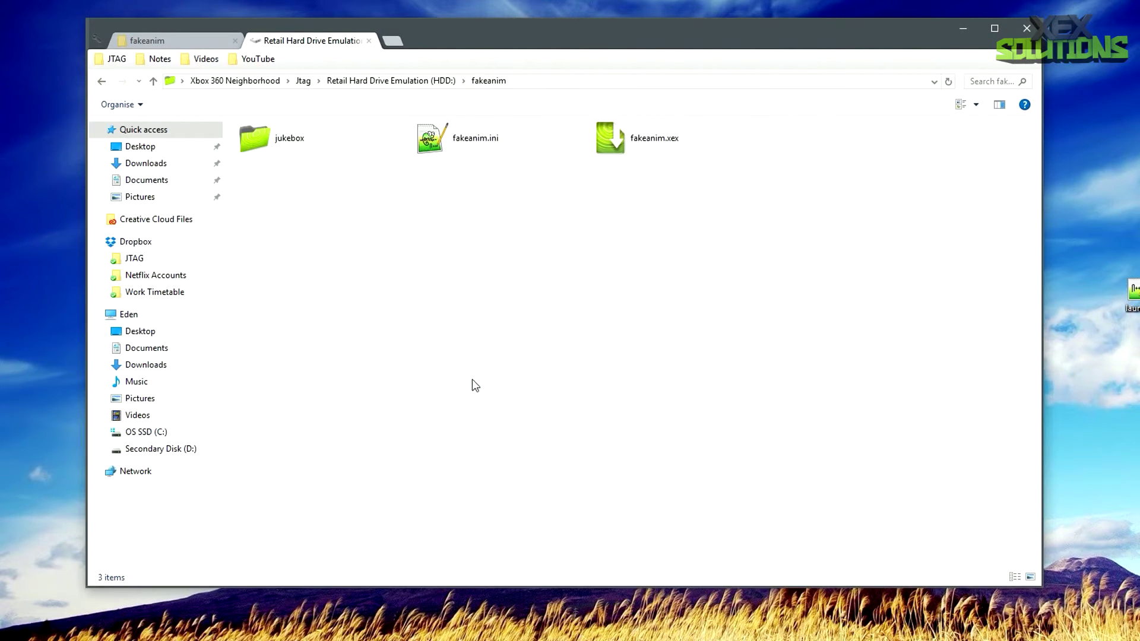
pyautogui.moveTo(678, 207); pyautogui.dragTo(287, 125)
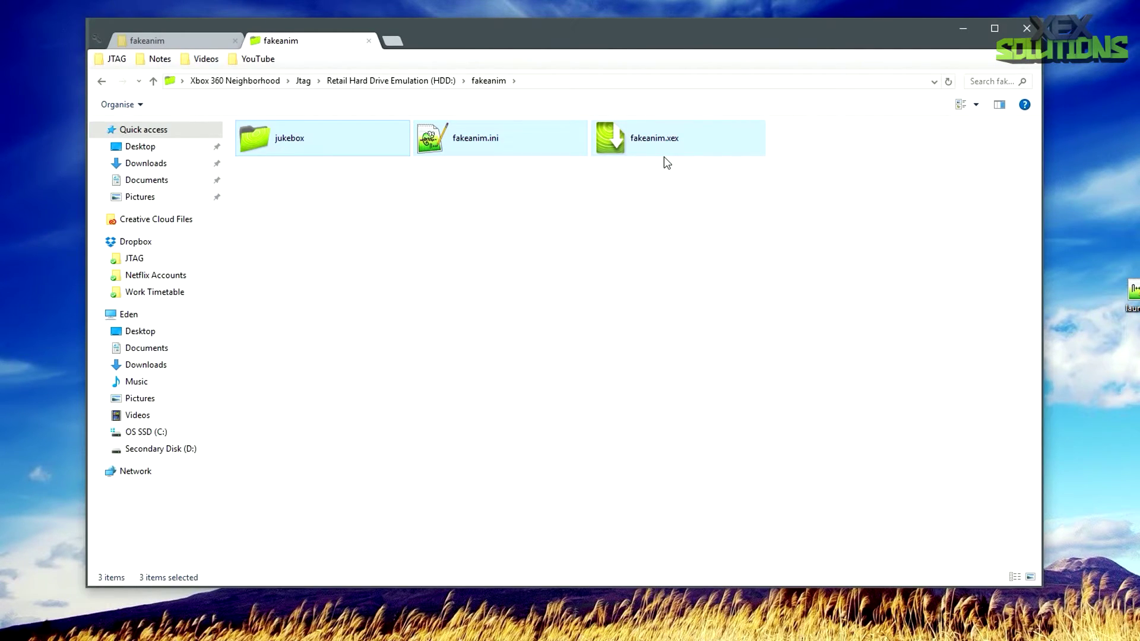
pyautogui.click(352, 82)
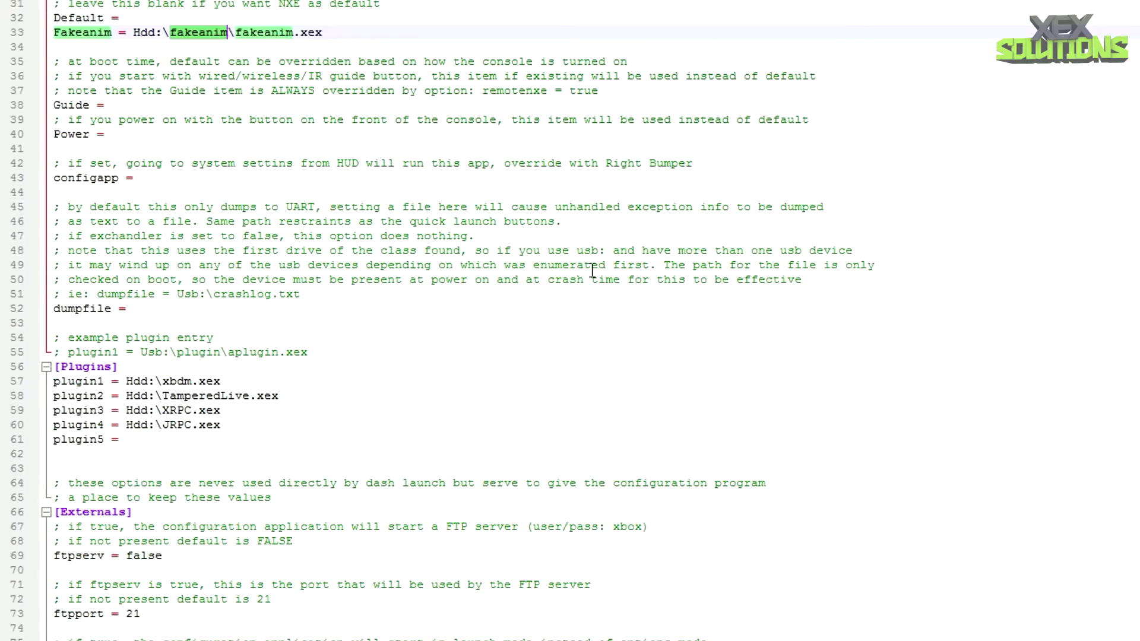
# Highlight the Fakeanim path Hdd:\fakeanim\fakeanim.xex on line 33 of launch.ini
pyautogui.scroll(1, 343, 253)
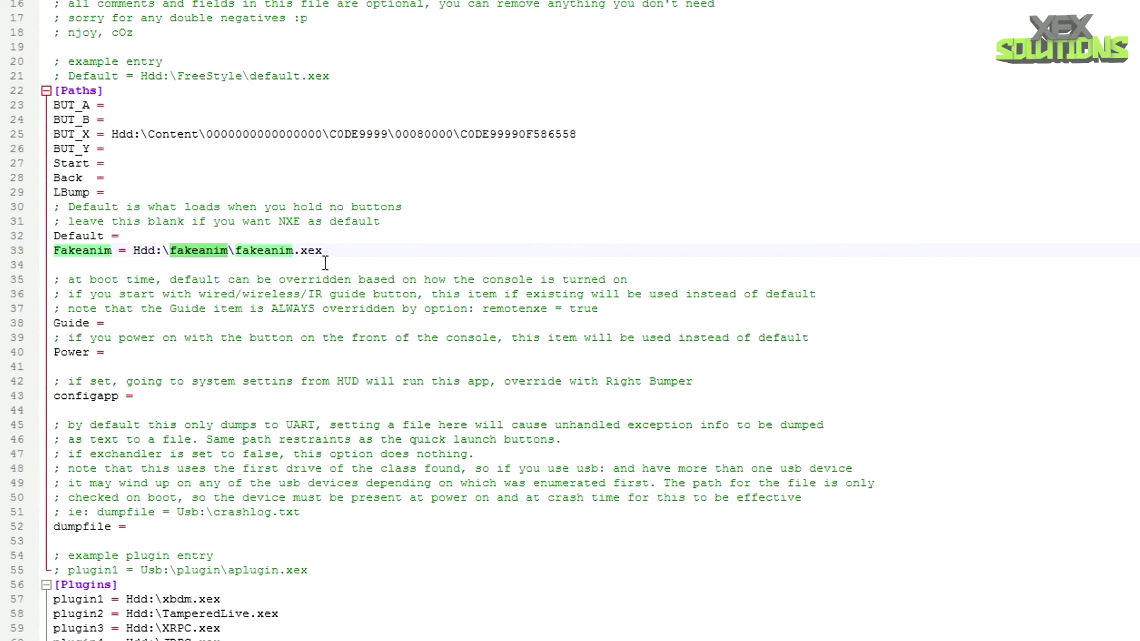
pyautogui.click(343, 253)
pyautogui.moveTo(353, 247); pyautogui.dragTo(36, 246)
pyautogui.click(213, 250)
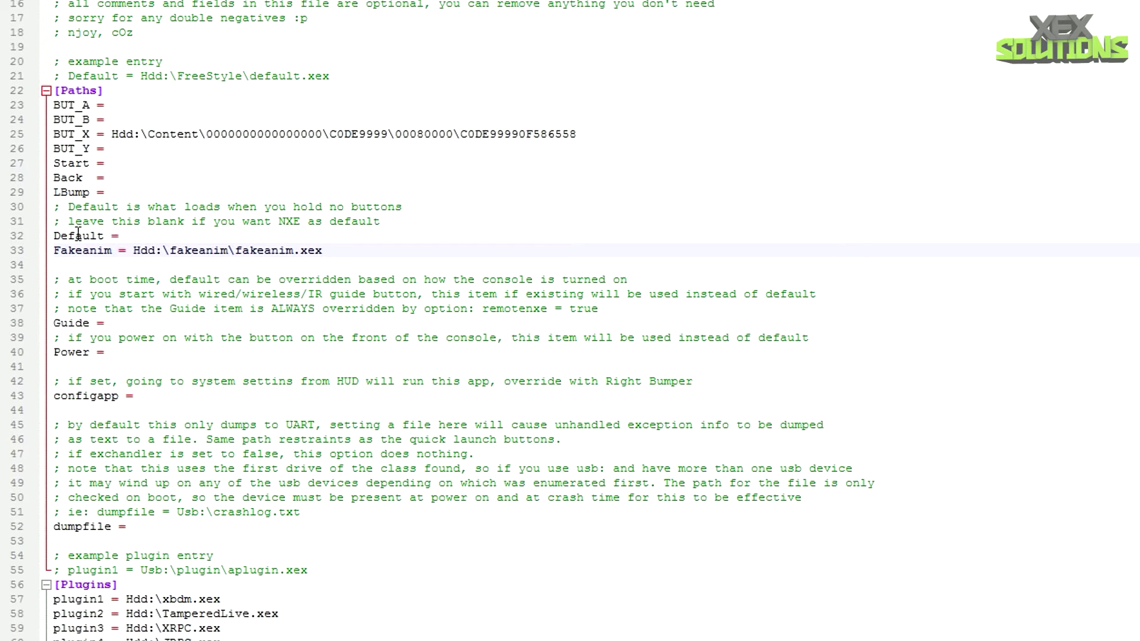
pyautogui.moveTo(69, 207); pyautogui.dragTo(299, 222)
pyautogui.click(238, 248)
pyautogui.moveTo(54, 250); pyautogui.dragTo(332, 253)
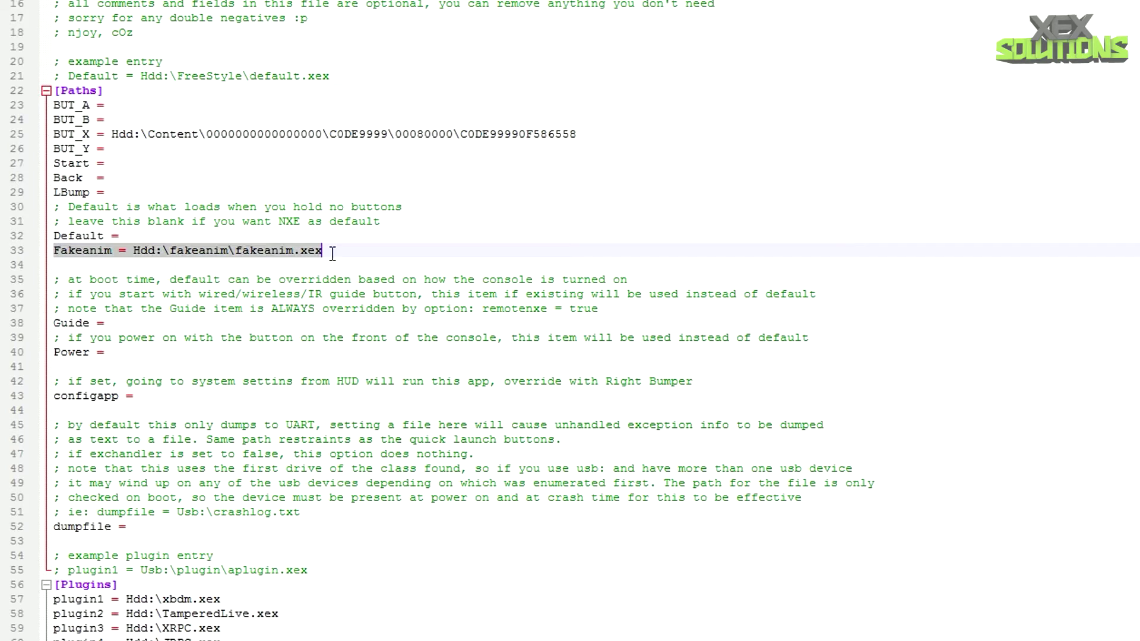
pyautogui.click(148, 251)
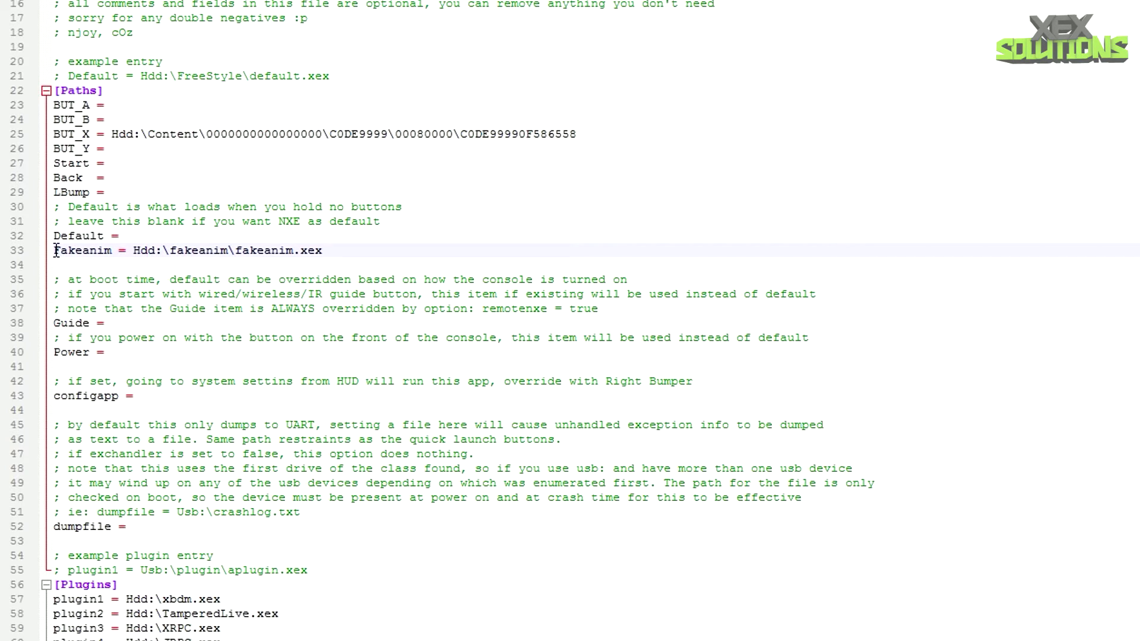
pyautogui.moveTo(133, 250); pyautogui.dragTo(331, 252)
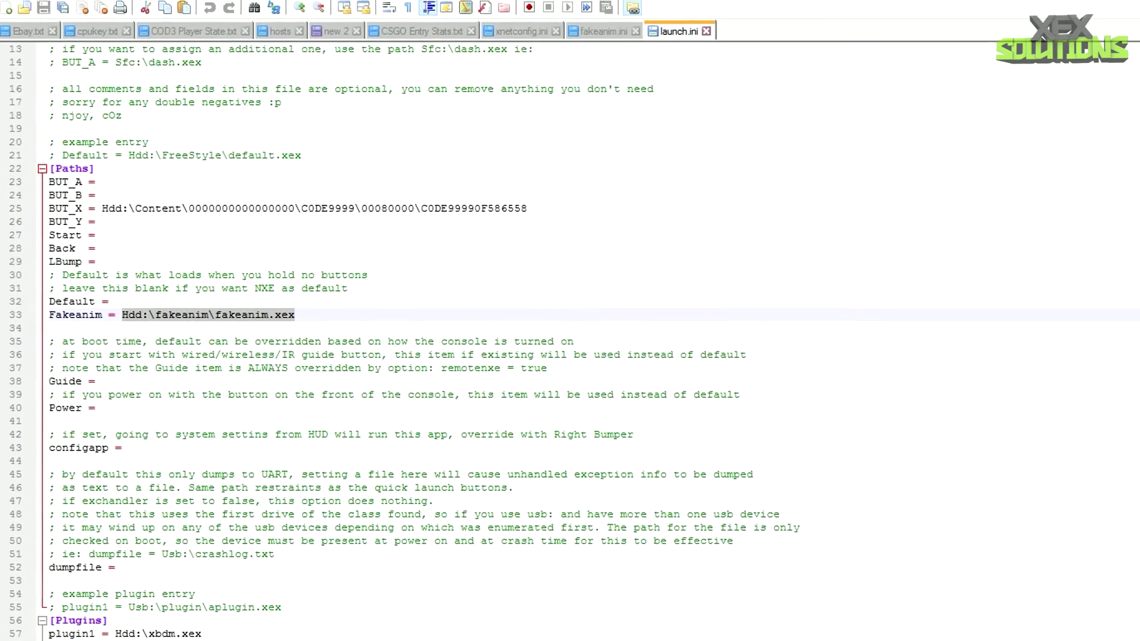
# Compare that path with fakeanim.xex inside the console's fakeanim folder placed beside launch.ini
pyautogui.hotkey('alt', 'Tab')
pyautogui.moveTo(624, 59); pyautogui.dragTo(752, 60)
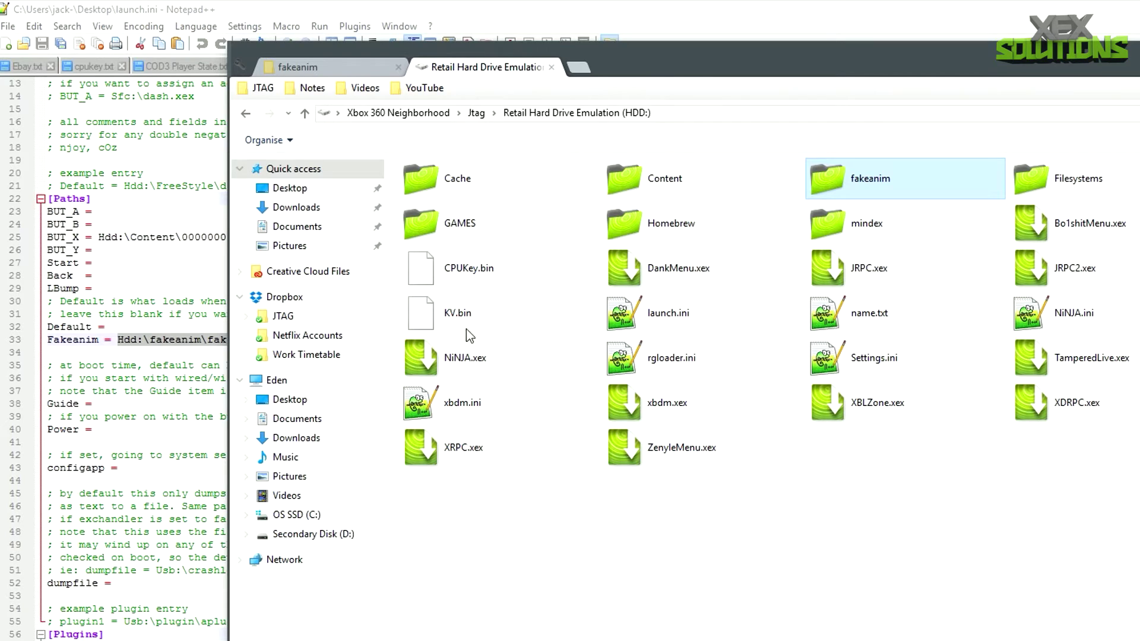
pyautogui.doubleClick(863, 185)
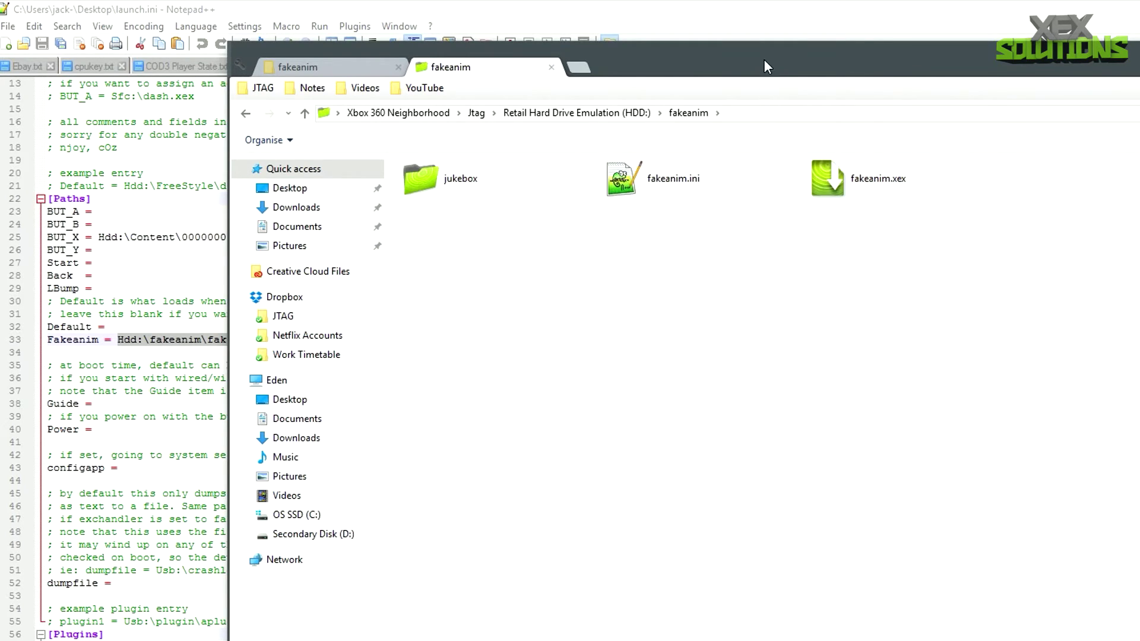
pyautogui.moveTo(763, 59); pyautogui.dragTo(951, 56)
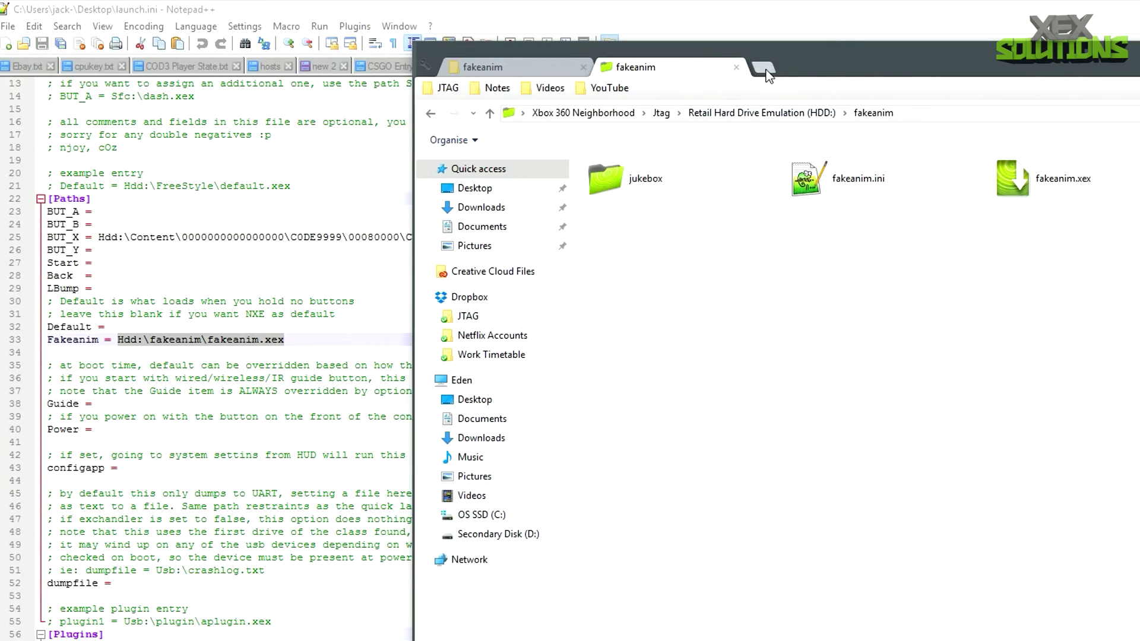
pyautogui.moveTo(837, 57); pyautogui.dragTo(638, 55)
pyautogui.hotkey('alt', 'Tab')
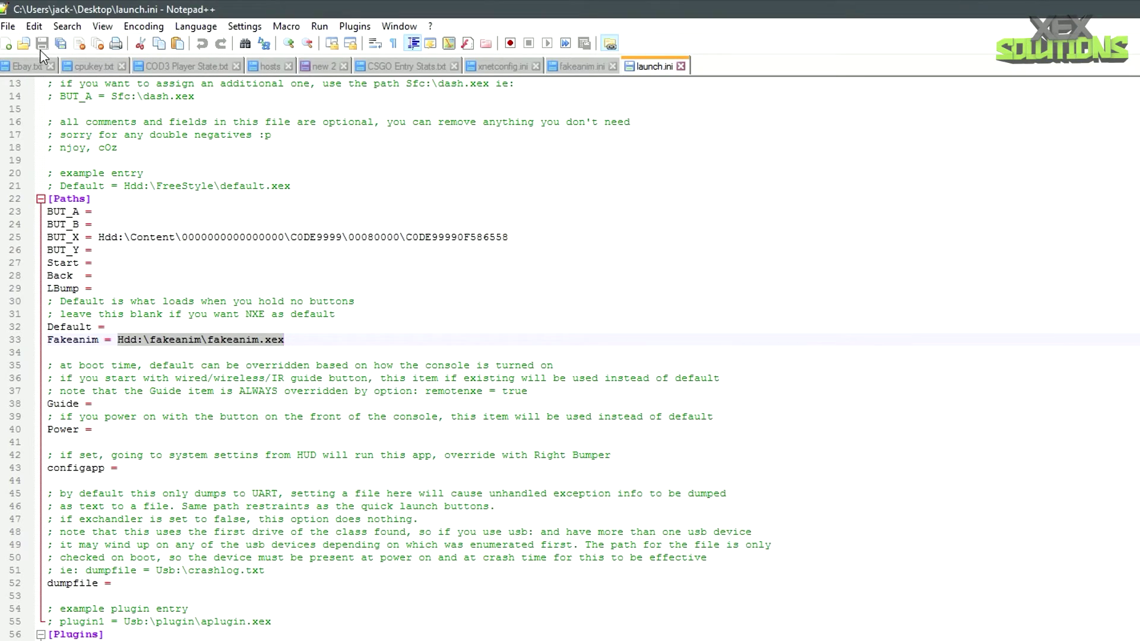
# Copy the edited launch.ini from the desktop onto the console's HDD:, replacing the existing file
pyautogui.hotkey('alt', 'Tab')
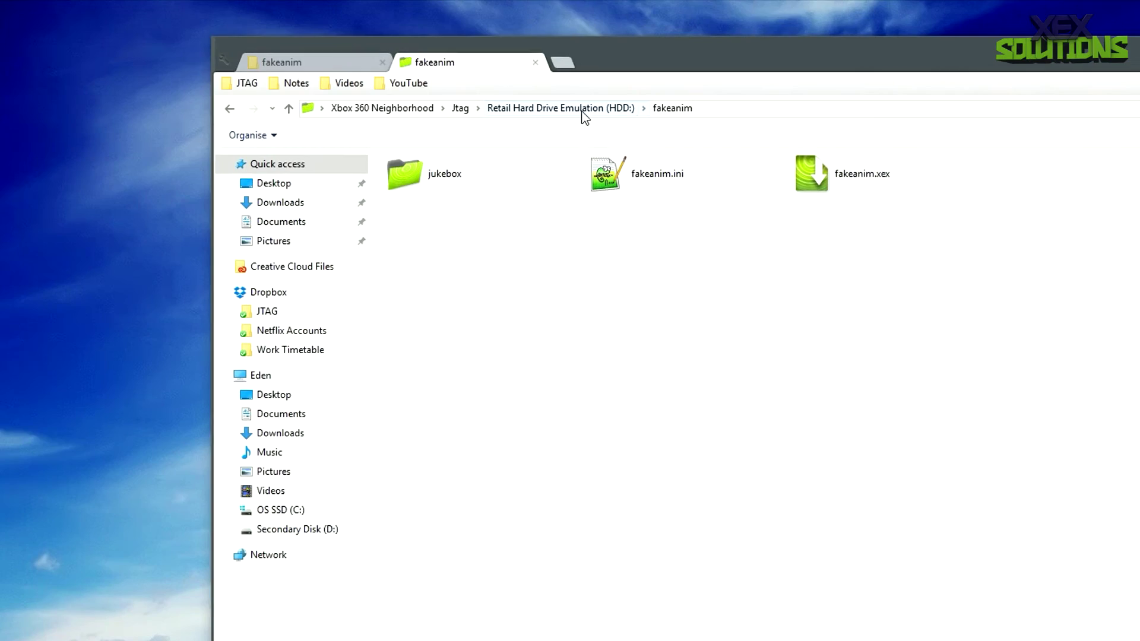
pyautogui.click(583, 116)
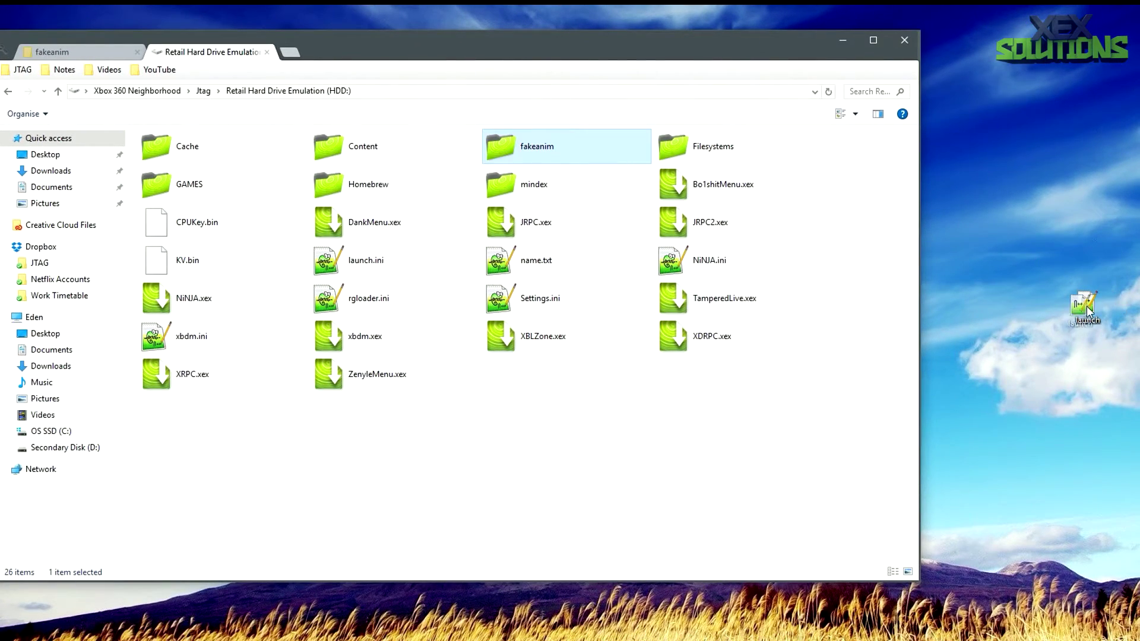
pyautogui.moveTo(1086, 306); pyautogui.dragTo(650, 422)
pyautogui.click(594, 431)
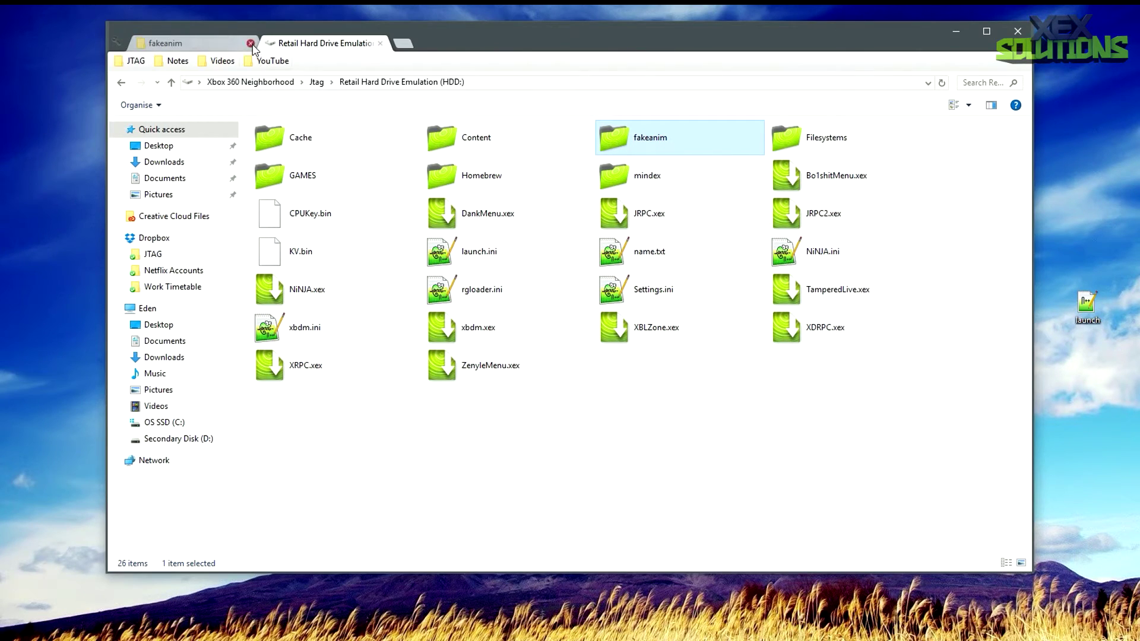
# Close the fakeanim tab and return to Xbox 360 Neighborhood, bringing up the Jtag console's options
pyautogui.click(251, 44)
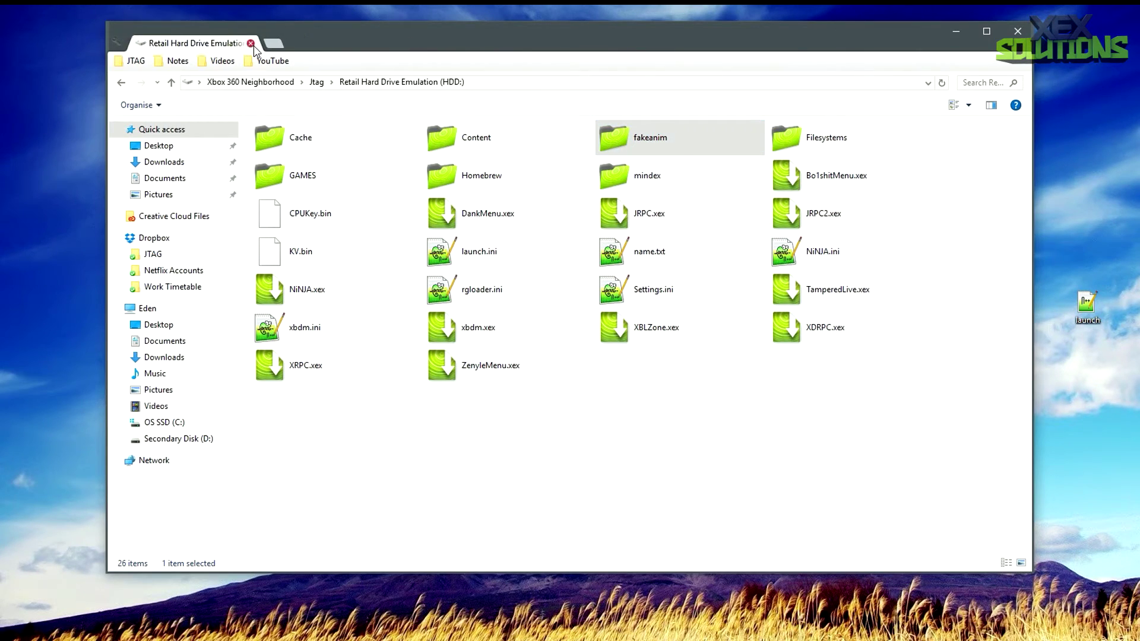
pyautogui.click(284, 83)
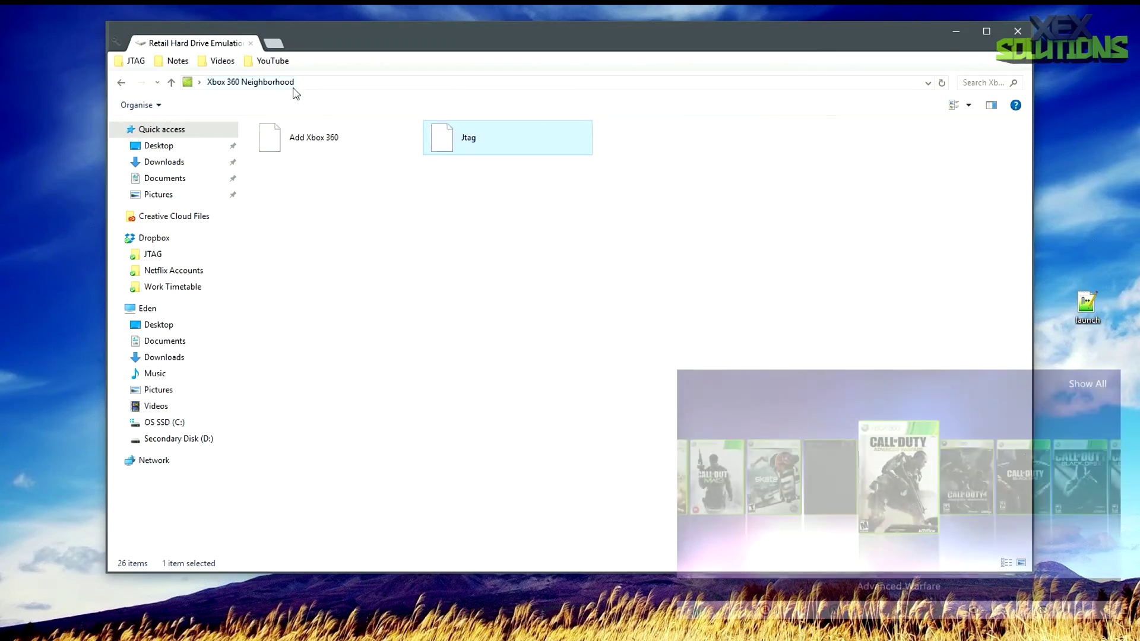
pyautogui.rightClick(526, 142)
# Cold-reboot the Jtag console through Reboot > Cold
pyautogui.moveTo(590, 184)
pyautogui.click(725, 214)
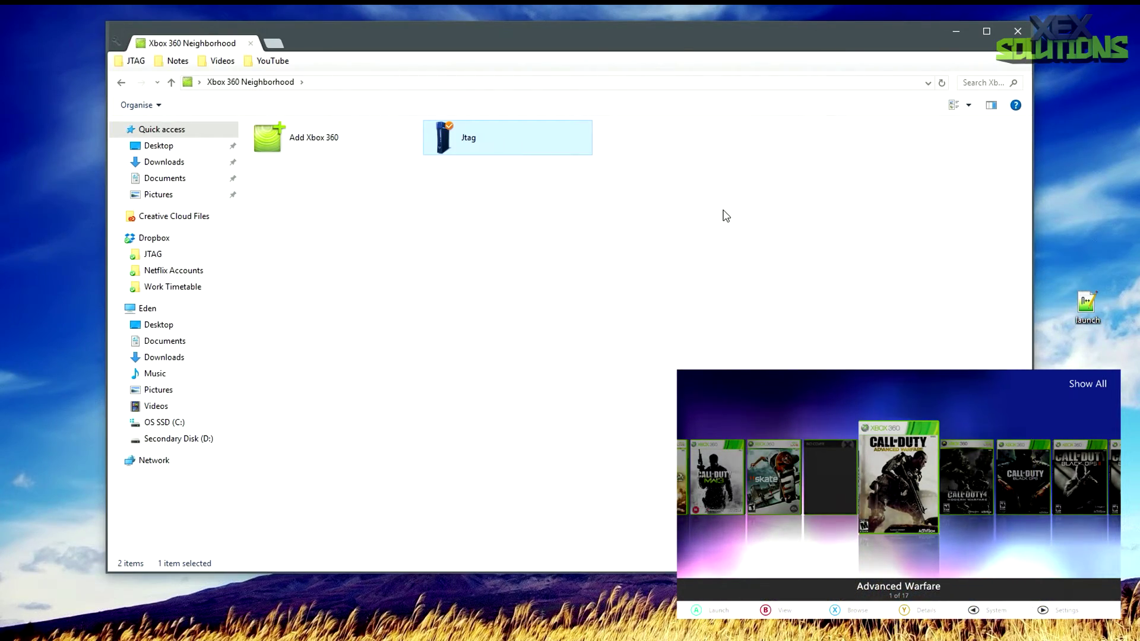